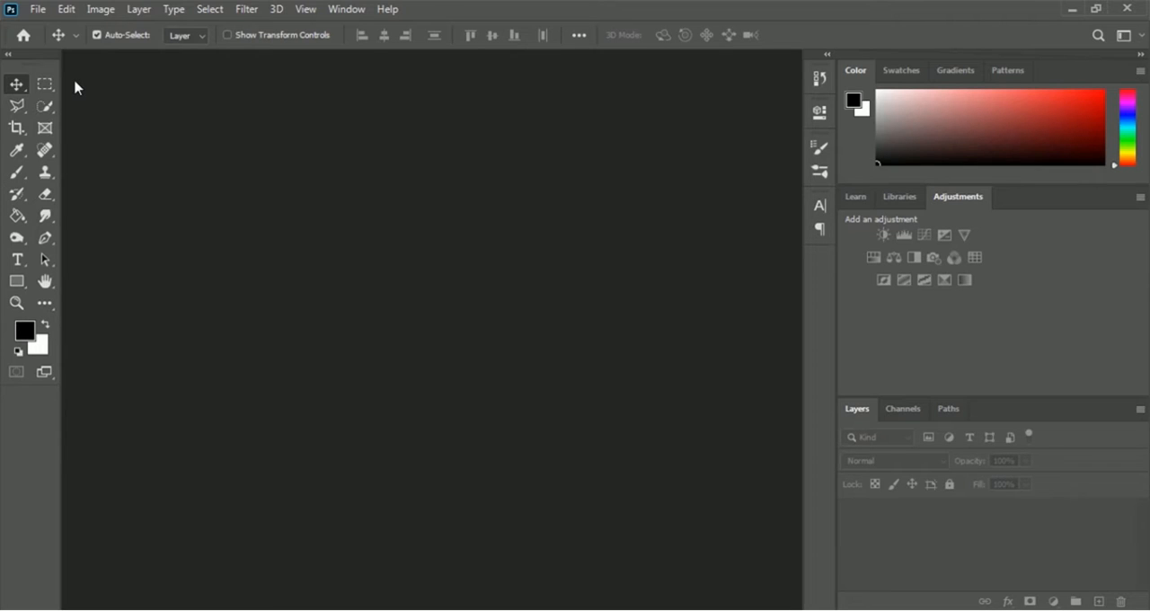
Step: Create a new 4 × 6 inch document at 300 pixels/inch in RGB Color with a white background
click(38, 10)
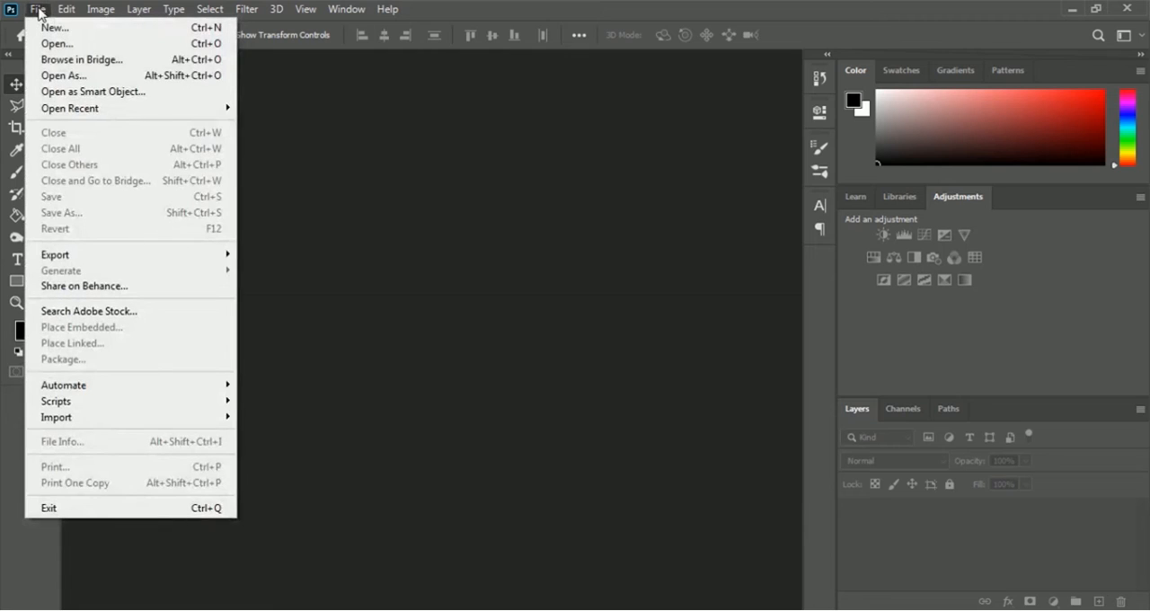
click(151, 30)
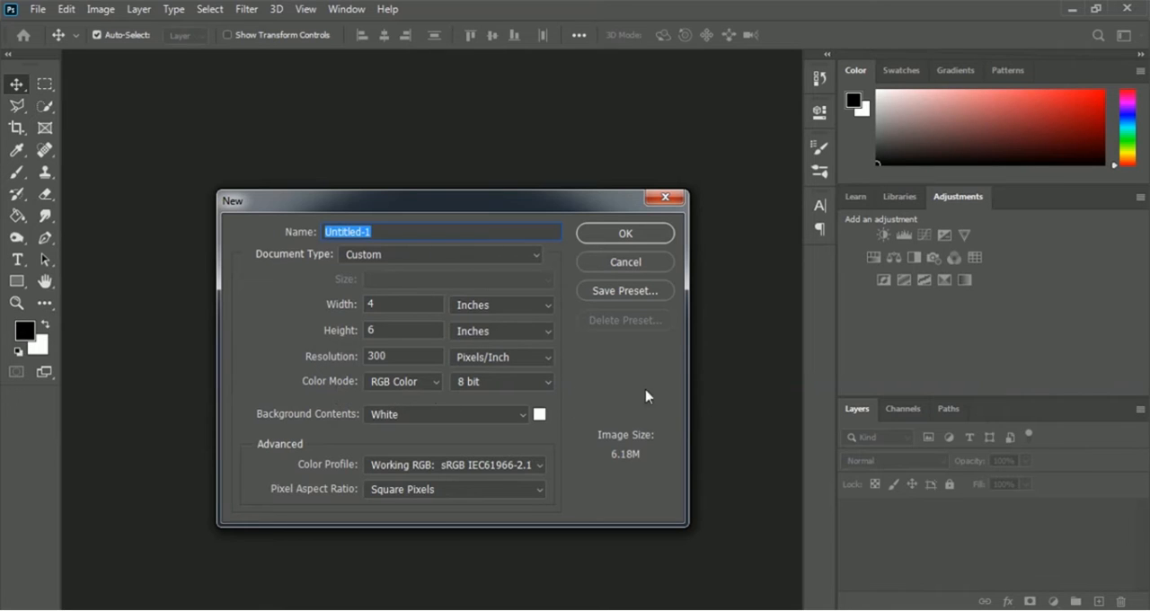
click(663, 235)
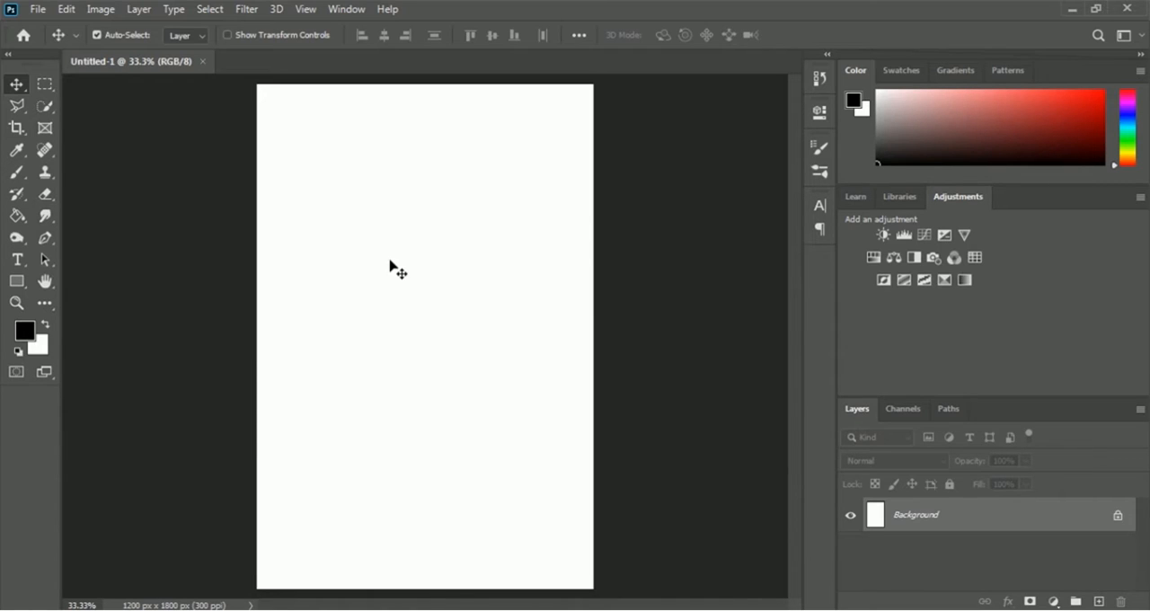
Step: Choose the Ellipse tool and set its fill color to bright red (ff000c)
click(16, 283)
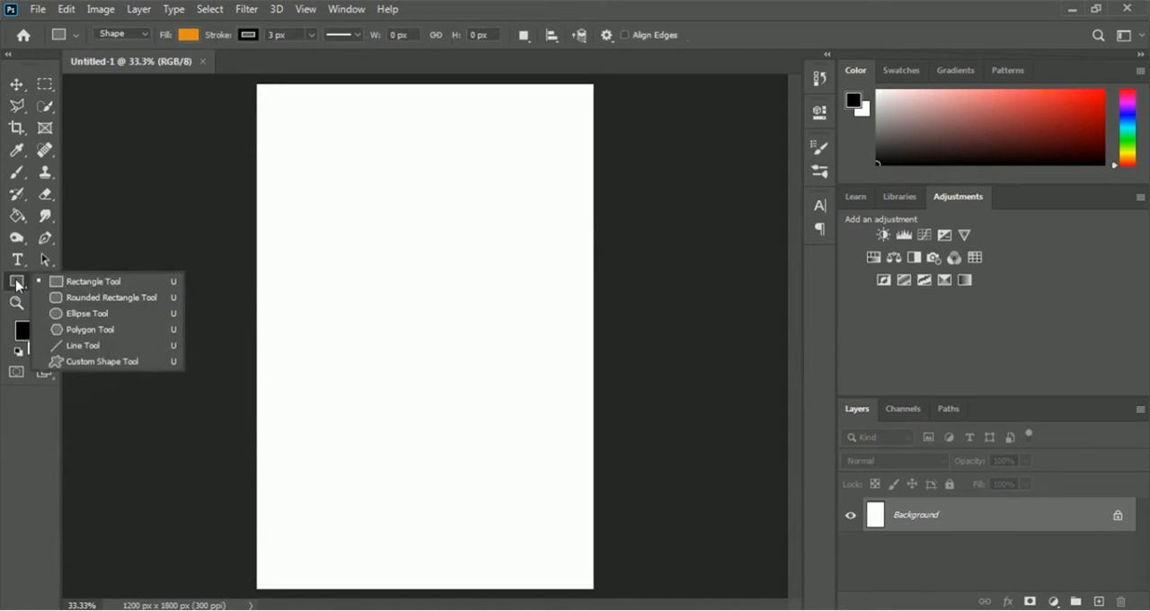
click(89, 315)
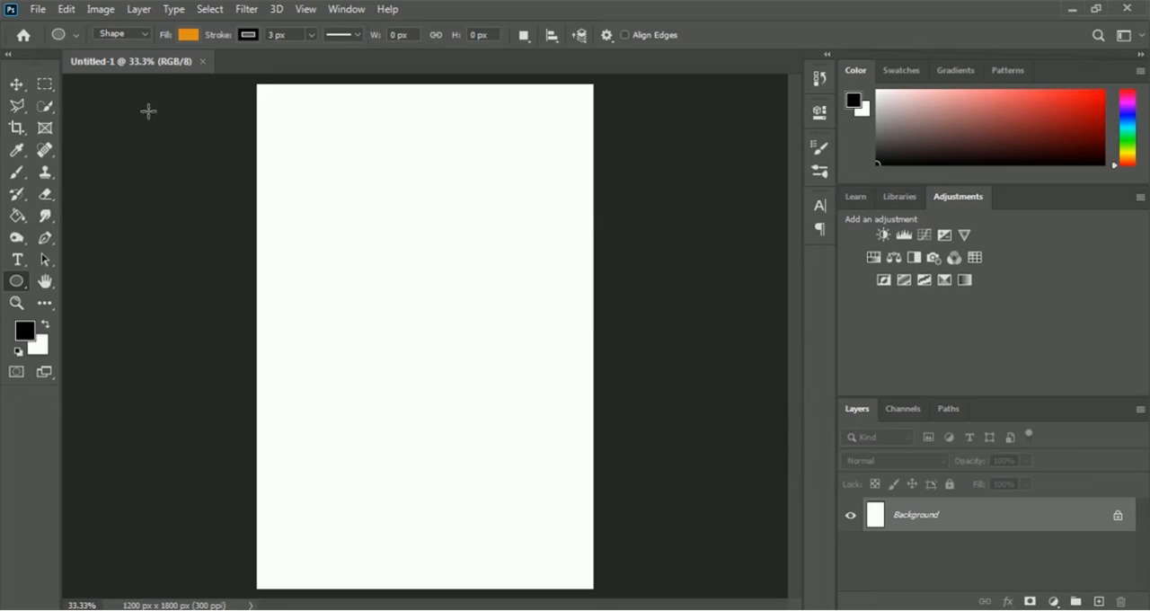
click(188, 36)
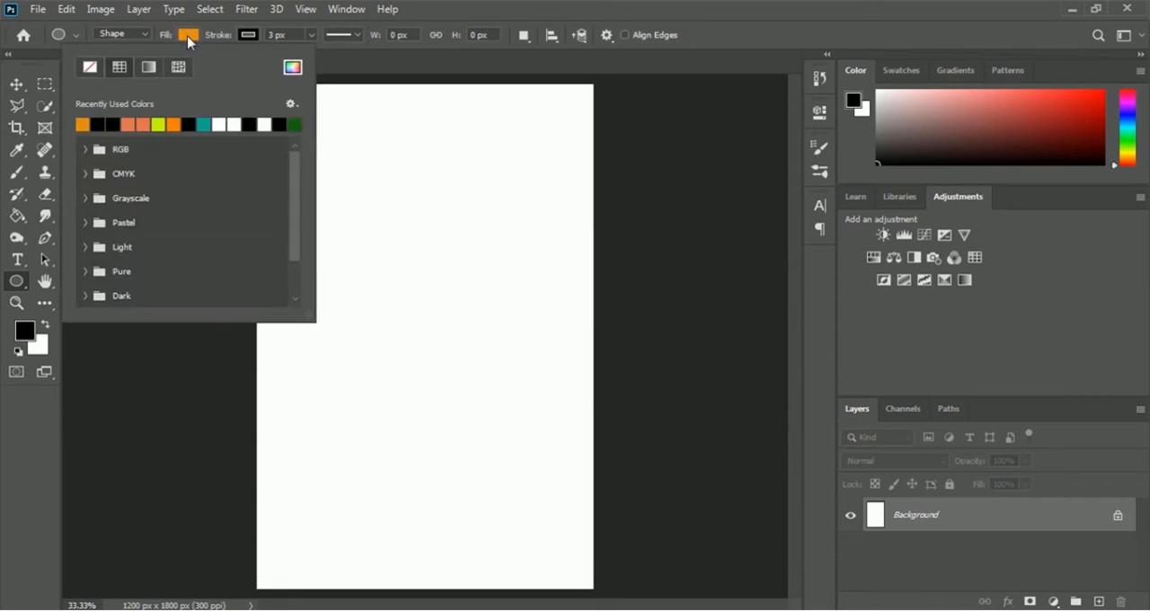
click(292, 68)
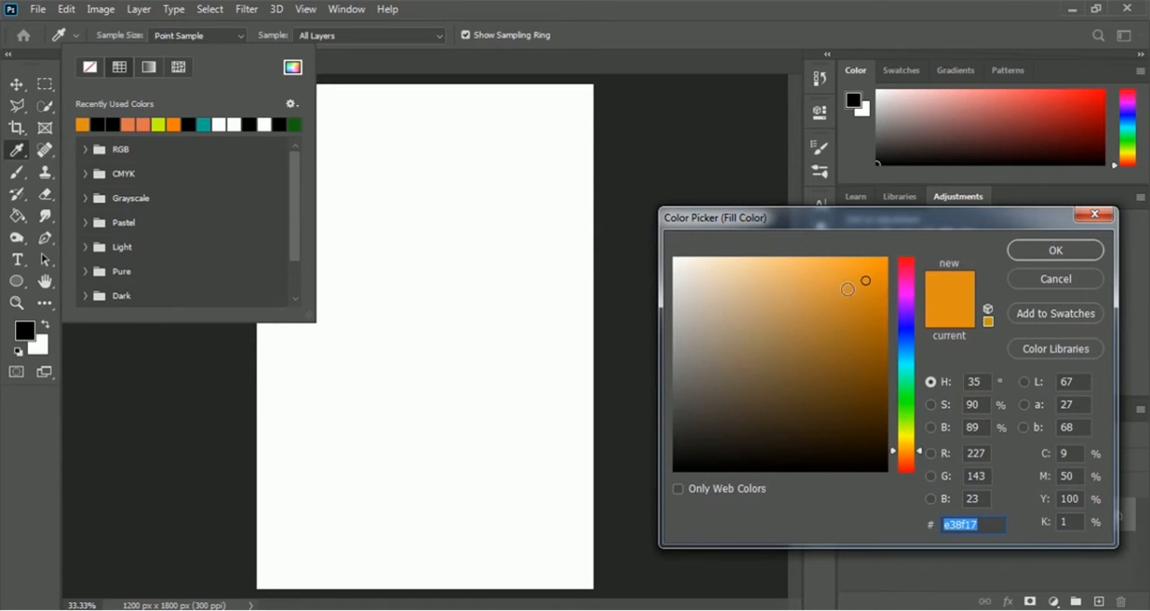
click(907, 260)
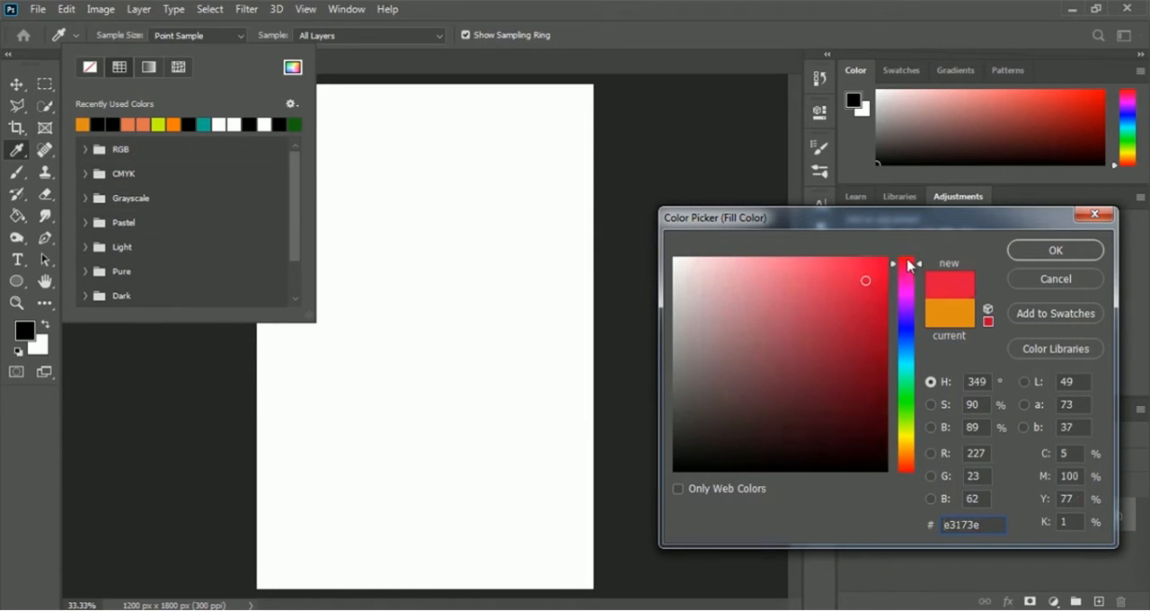
drag(888, 272, 889, 257)
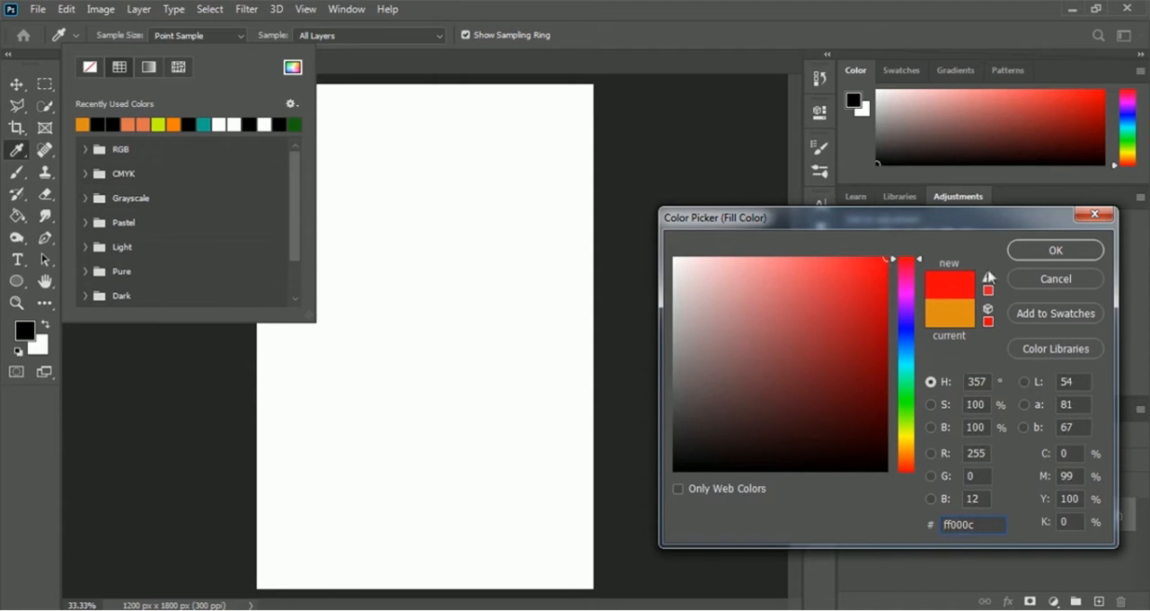
click(1056, 251)
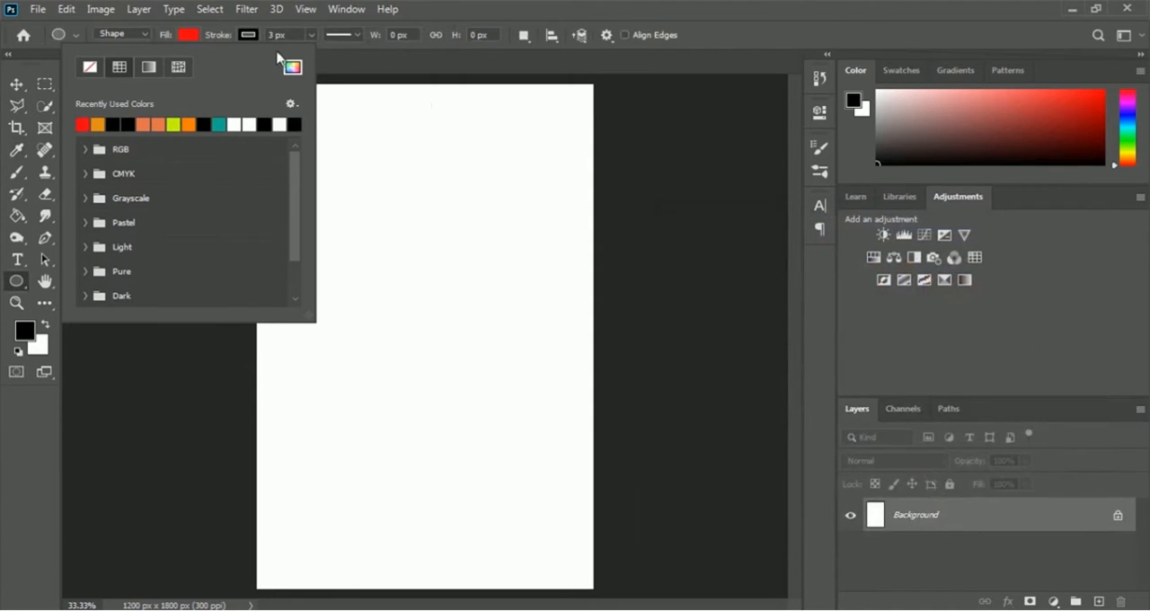
click(718, 59)
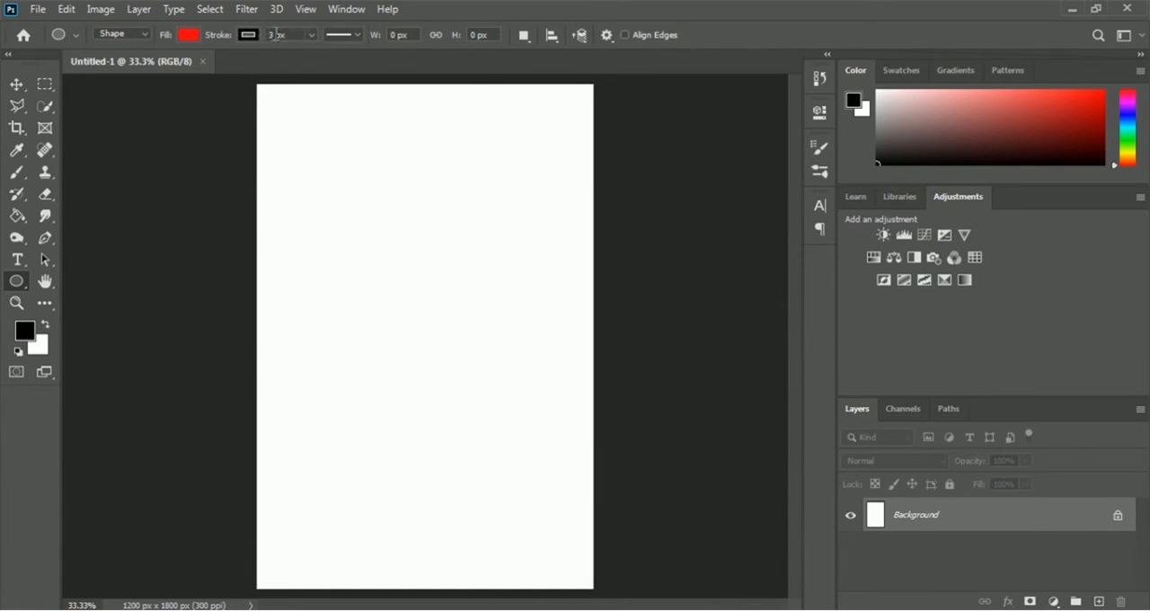
Step: Set the shape stroke to 5 px and draw an ellipse about 684 × 651 px in the upper half of the page
drag(274, 34, 242, 34)
text(5)
key(Return)
drag(332, 159, 524, 340)
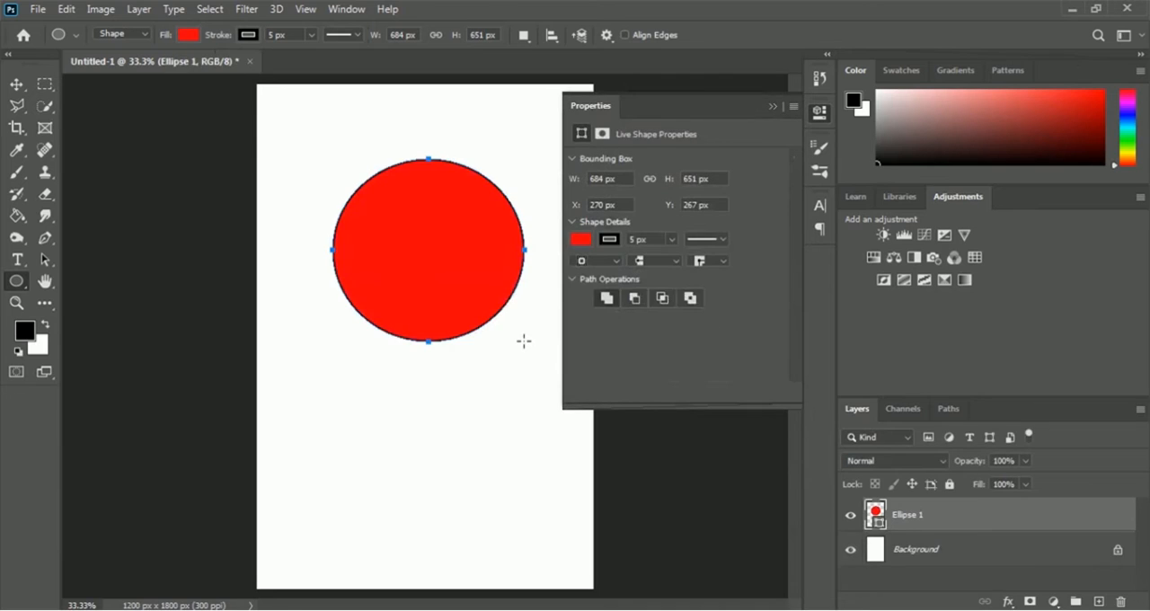
click(772, 106)
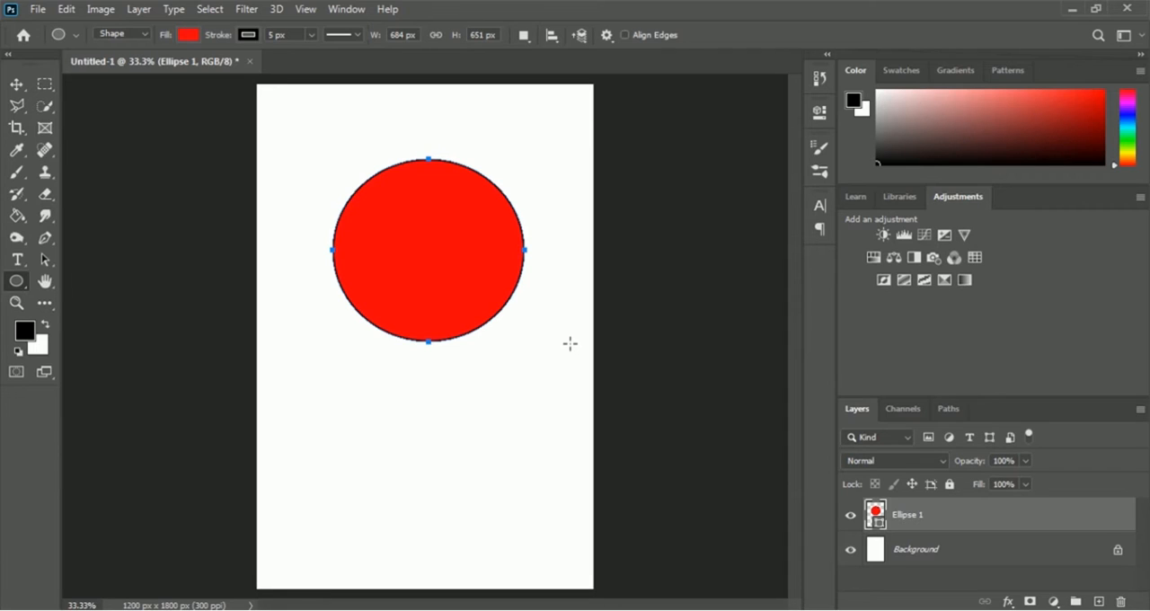
key(Return)
key(ctrl+z)
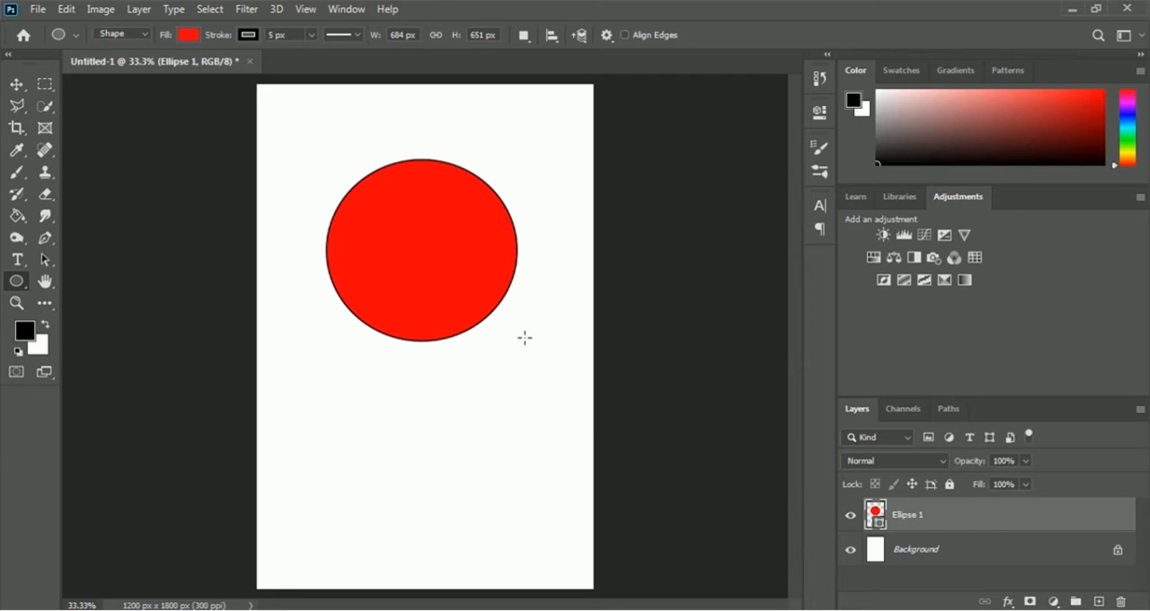
Step: Open the image wolf-161478_960_720 from the 05 T Shirt Design folder
click(36, 10)
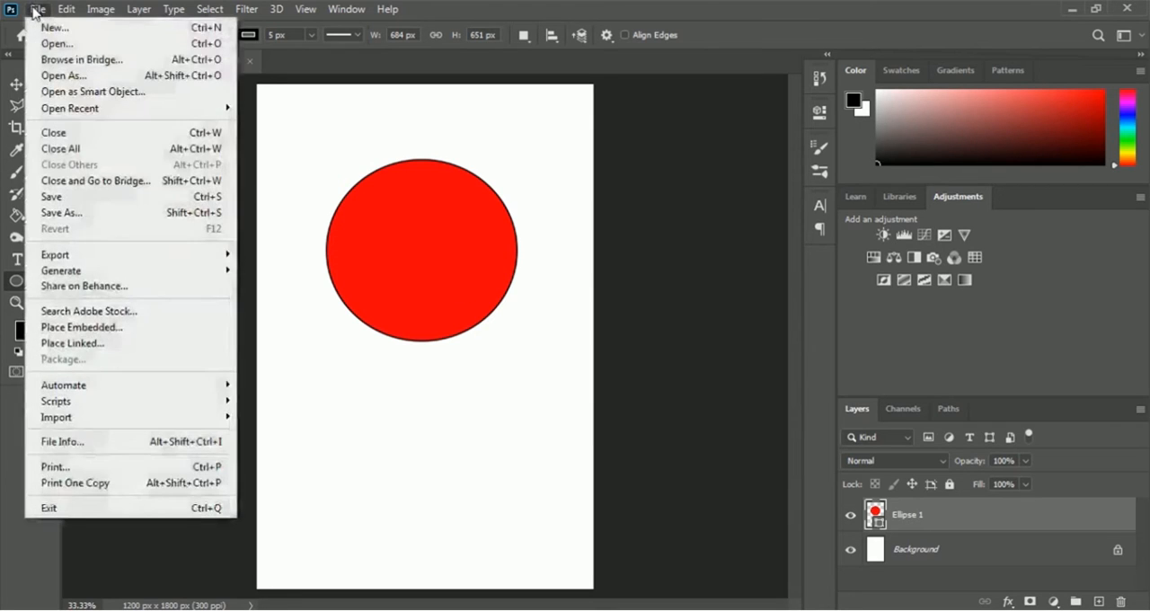
click(129, 45)
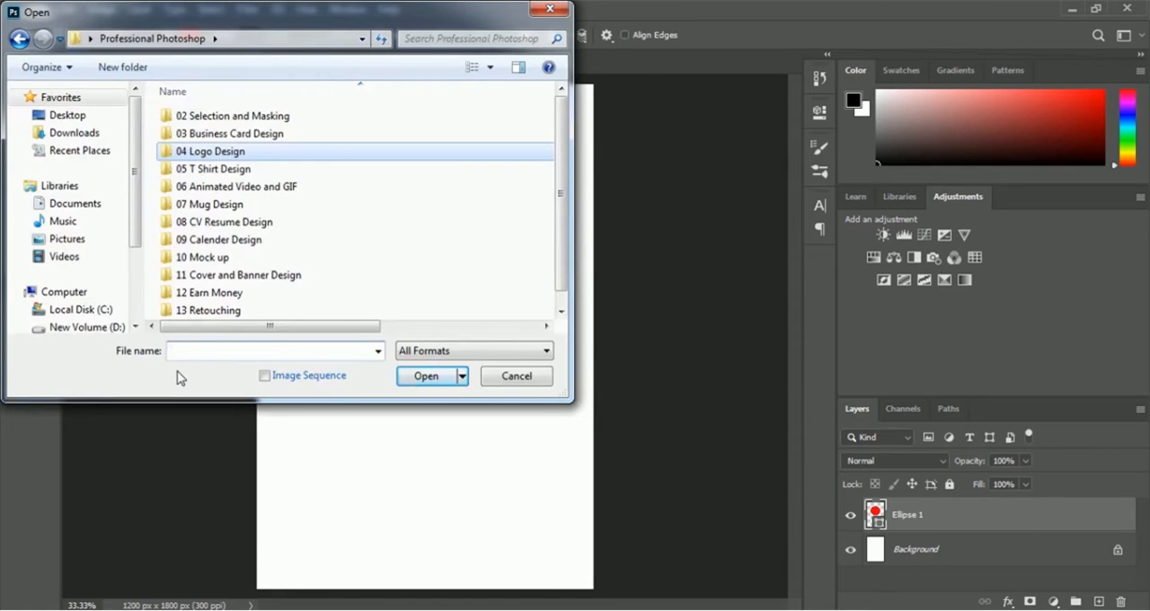
double_click(225, 171)
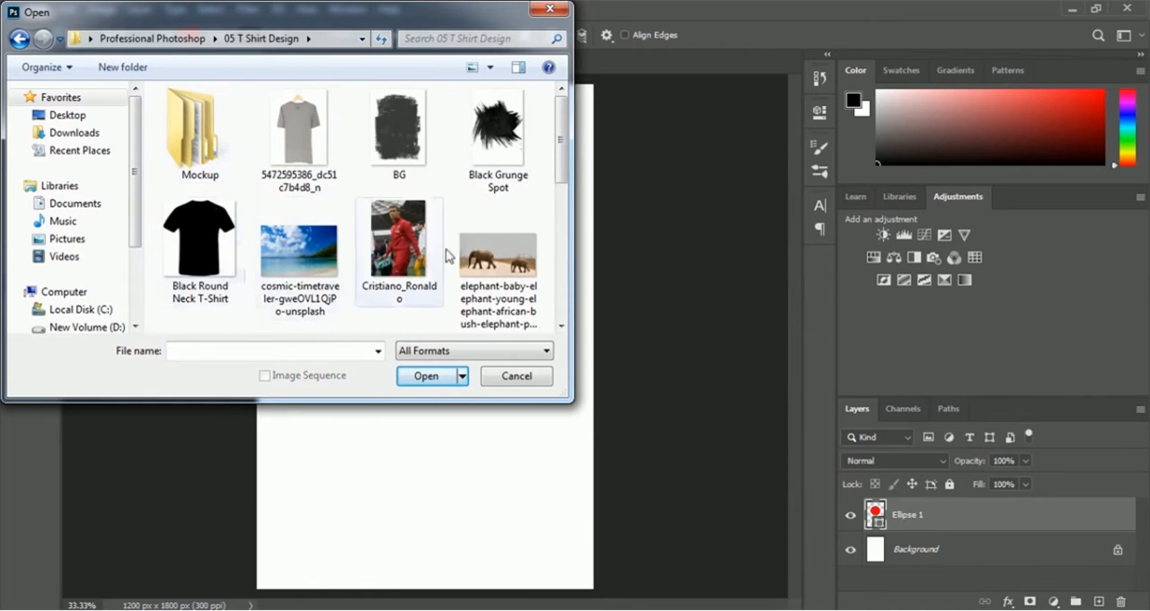
drag(561, 152, 567, 285)
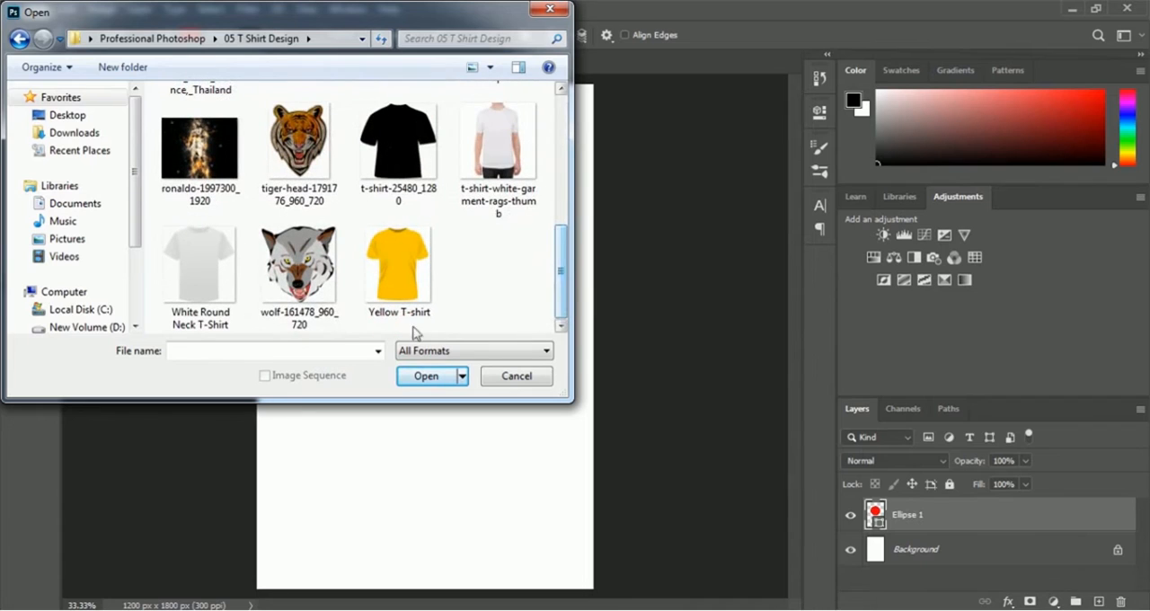
click(326, 307)
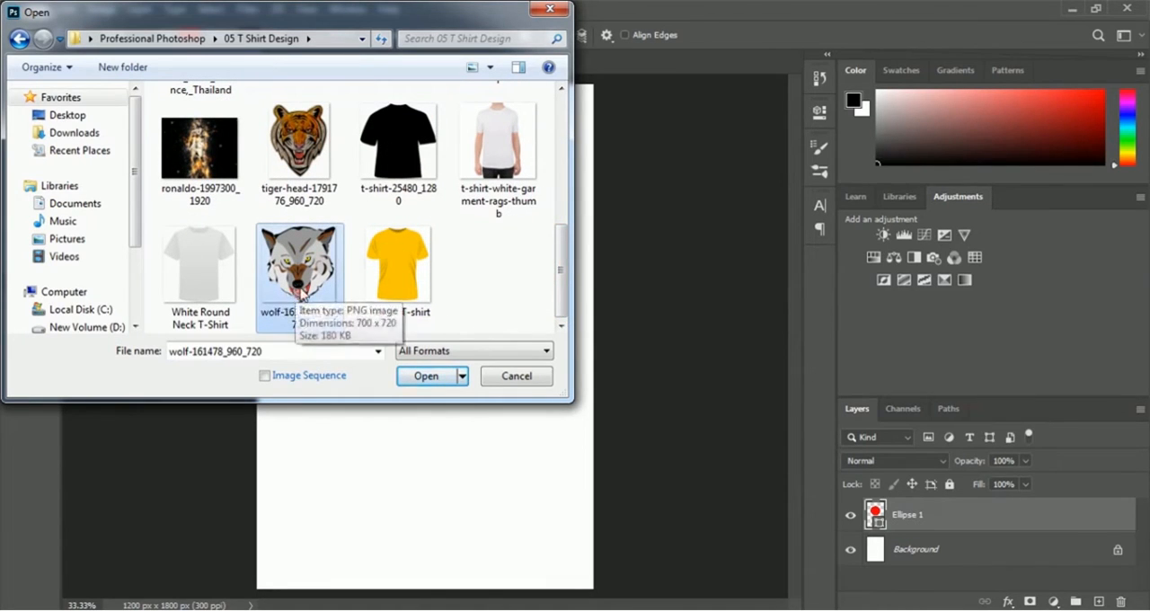
click(422, 377)
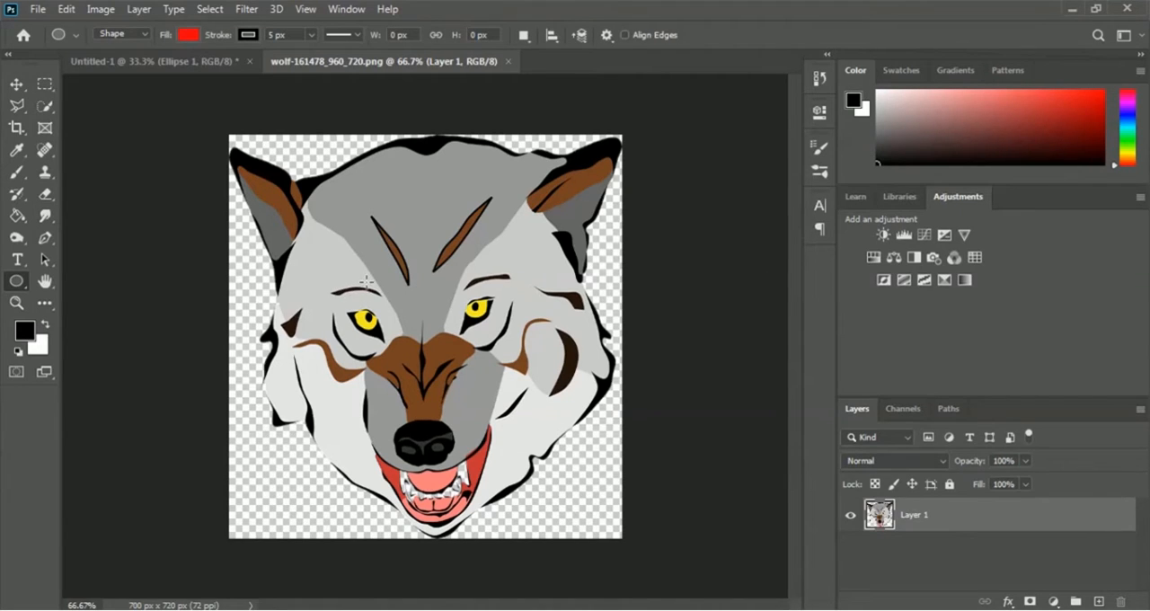
Step: Move the wolf head into the Untitled-1 document and scale it to about 73% width and 68% height, centered inside the red ellipse
click(17, 84)
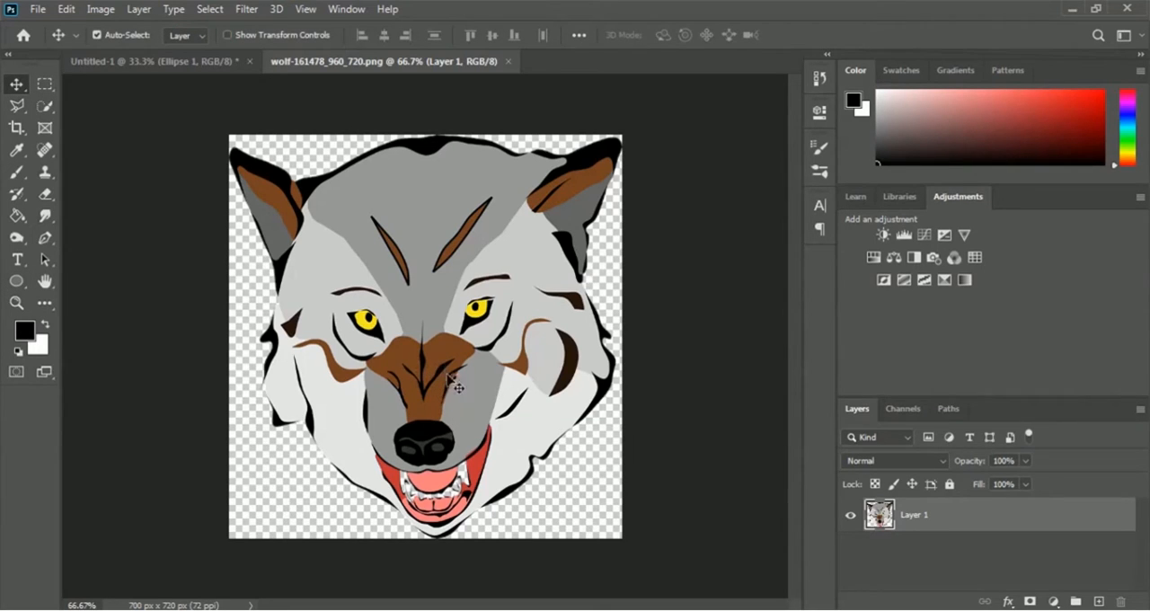
drag(457, 390, 437, 265)
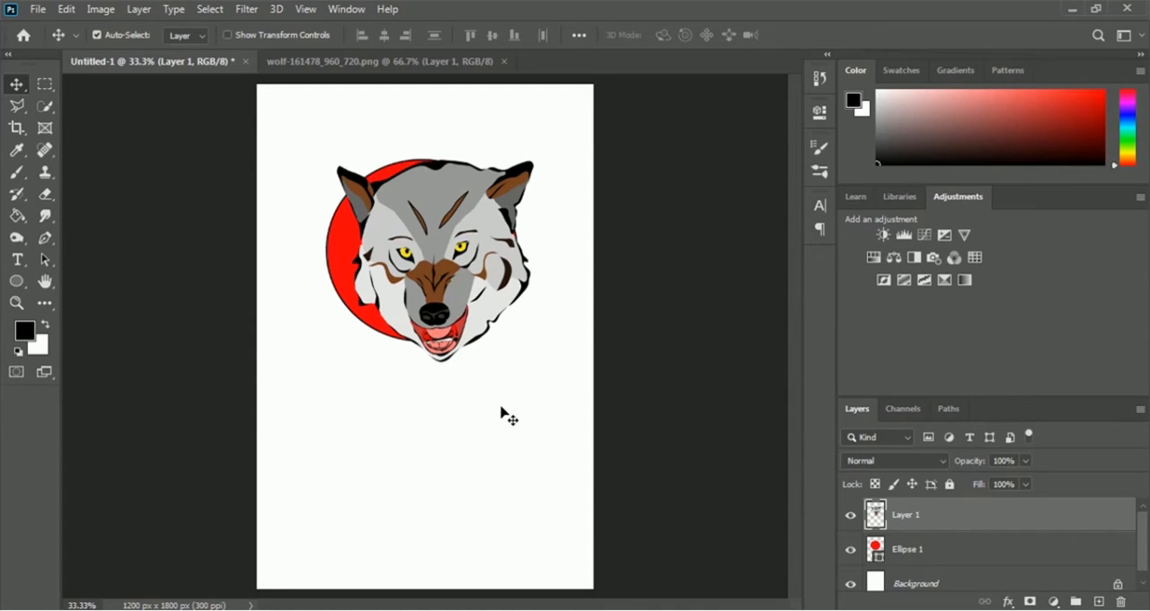
key(ctrl+t)
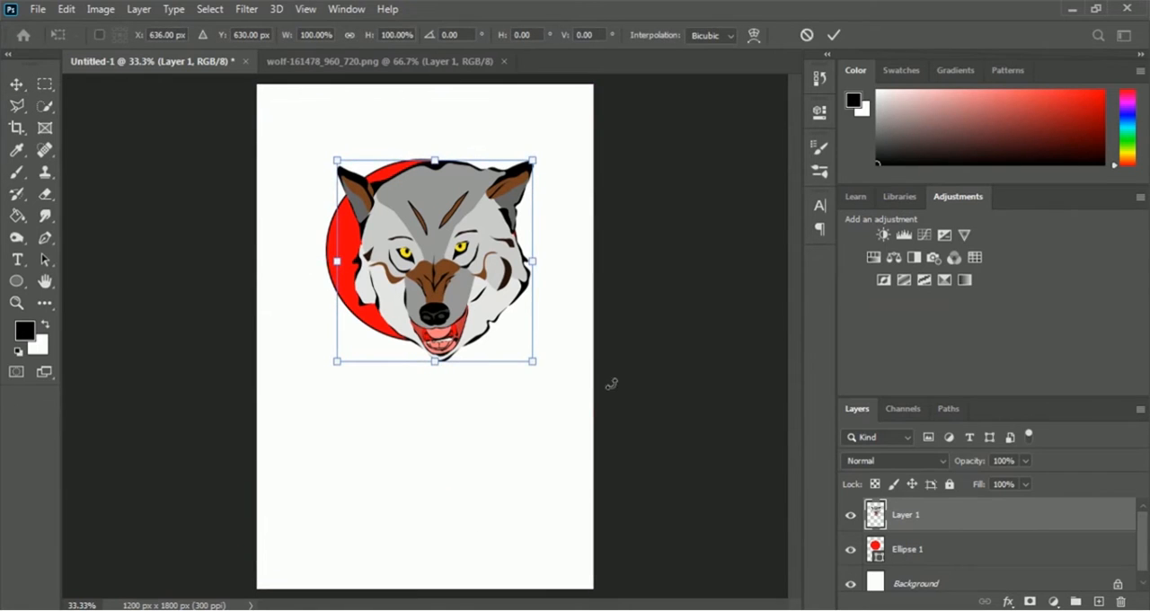
drag(533, 361, 499, 336)
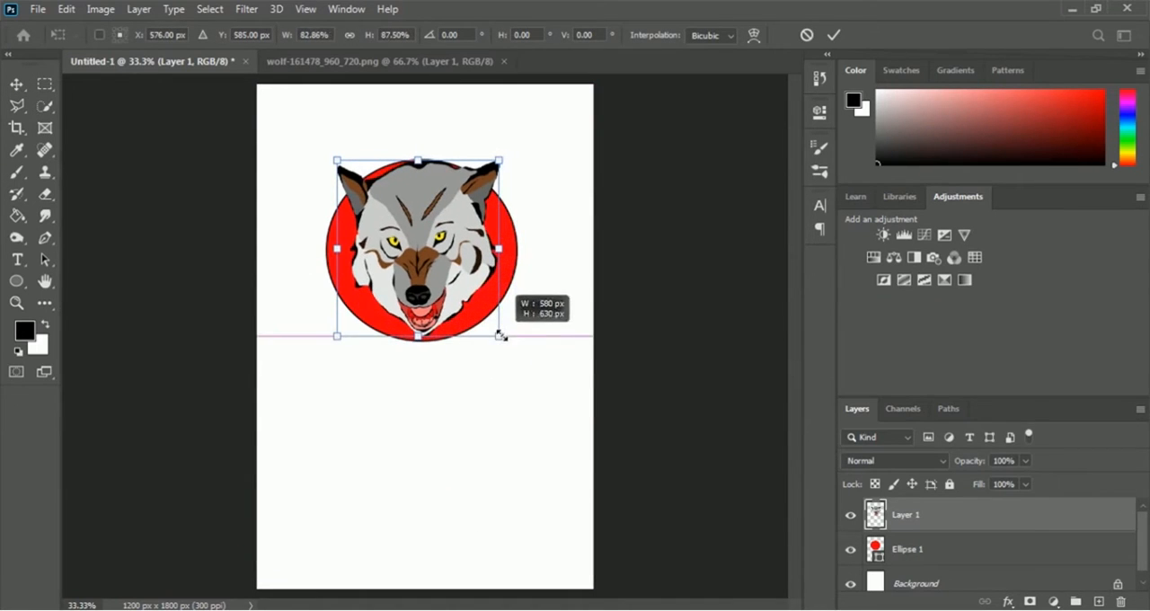
drag(333, 156, 341, 183)
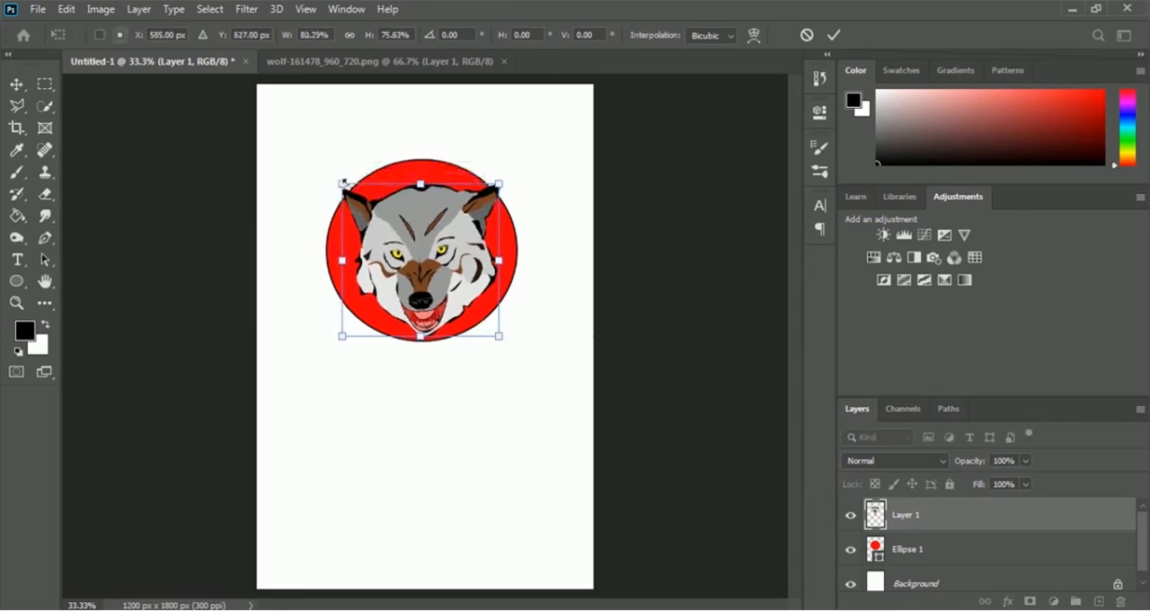
drag(501, 338, 485, 321)
drag(428, 269, 428, 278)
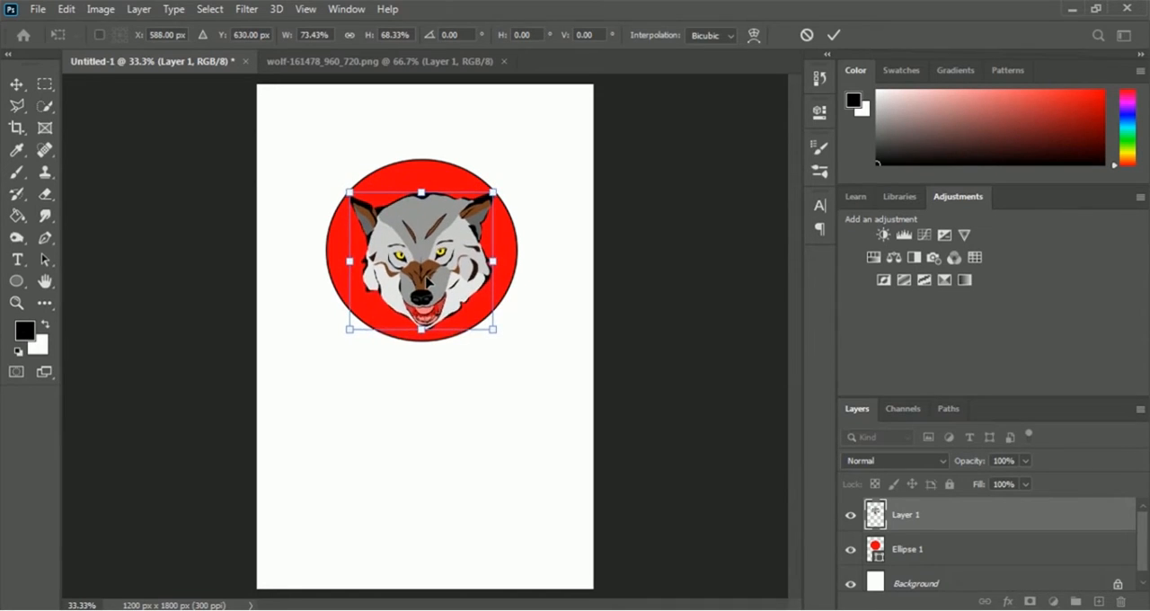
click(834, 35)
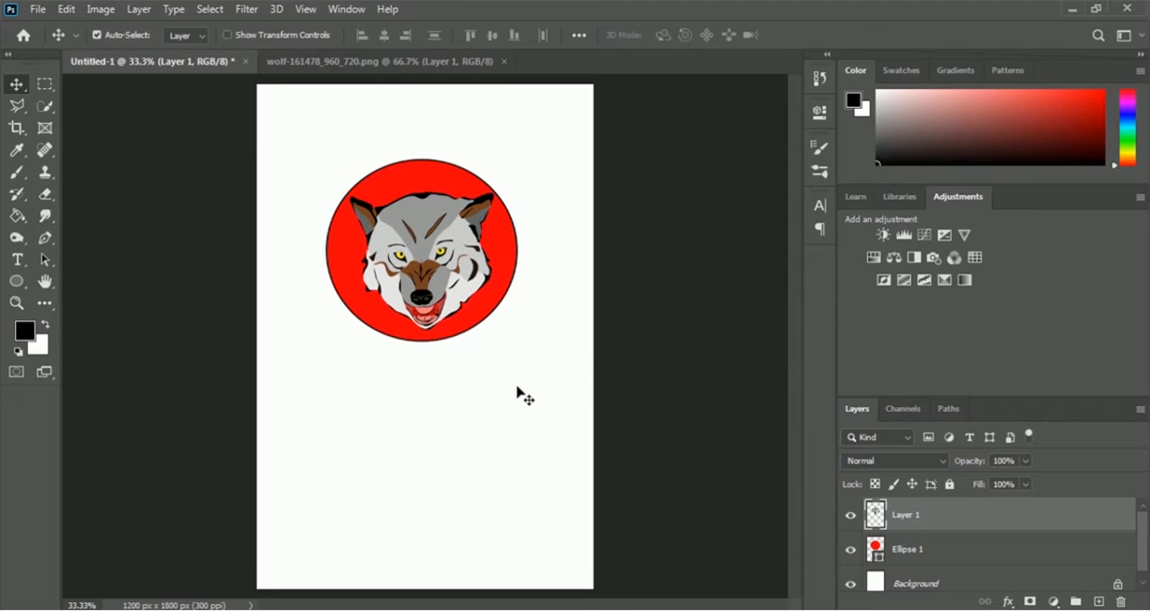
Step: Rename the wolf image's layer as Wolf Head
double_click(907, 518)
text(Wolf Head)
key(Return)
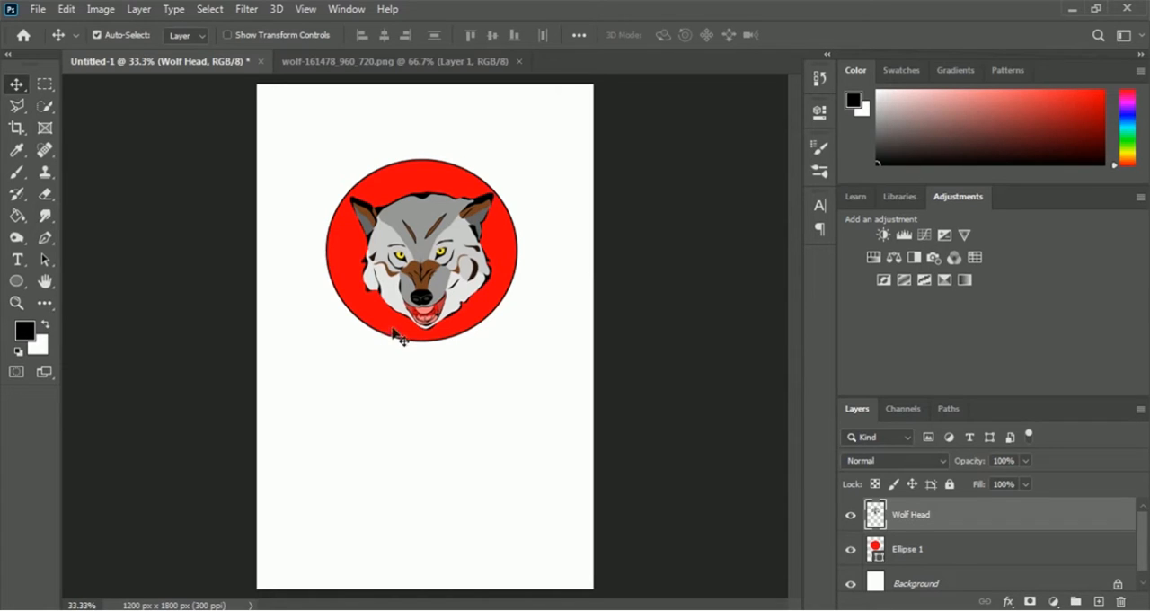
Step: Add a black outside Stroke layer style with a size of 35 px to the Ellipse 1 layer
click(913, 562)
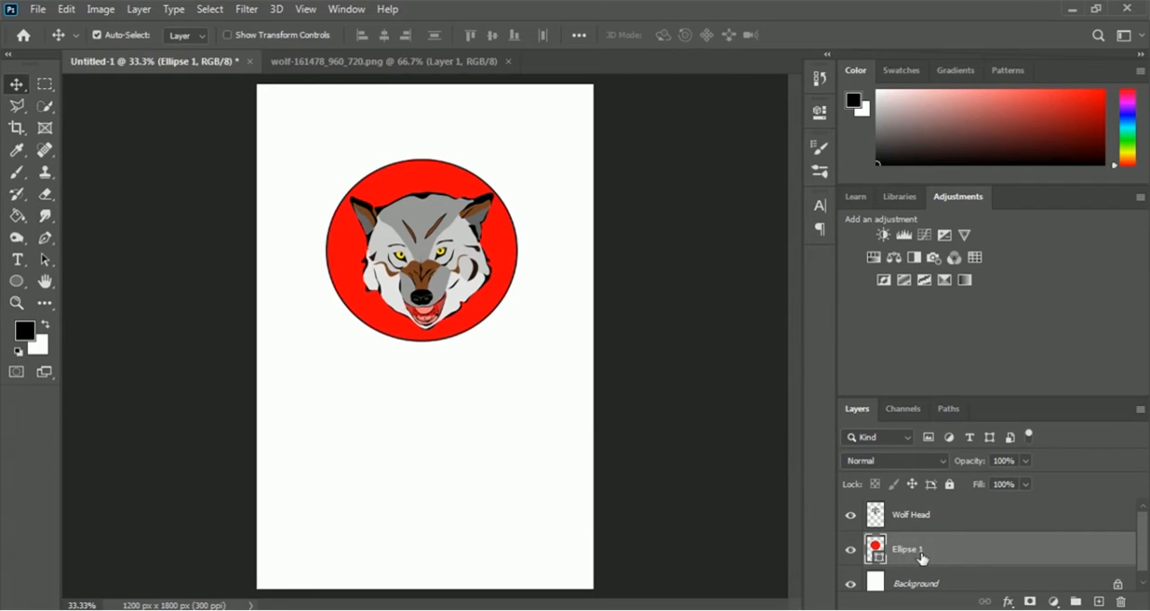
click(1009, 602)
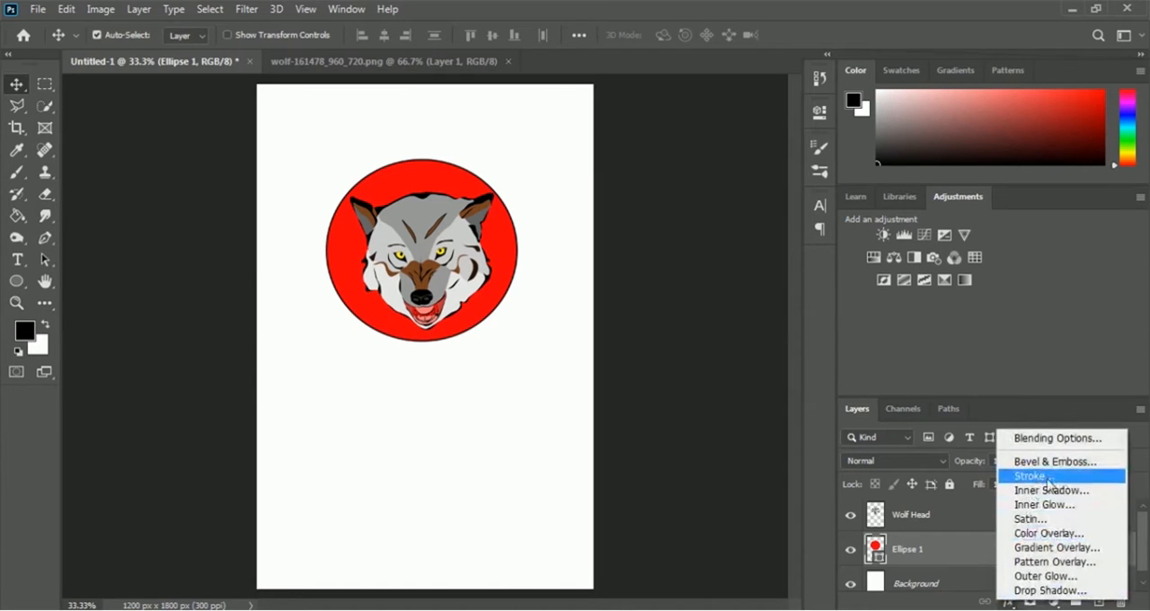
click(1061, 479)
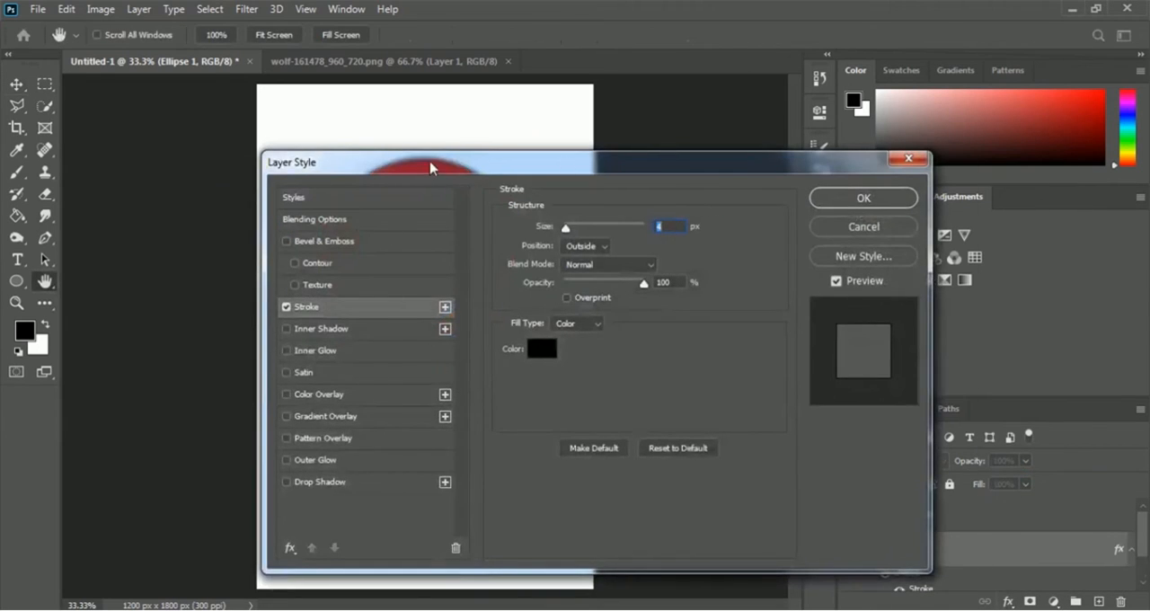
drag(432, 167, 719, 87)
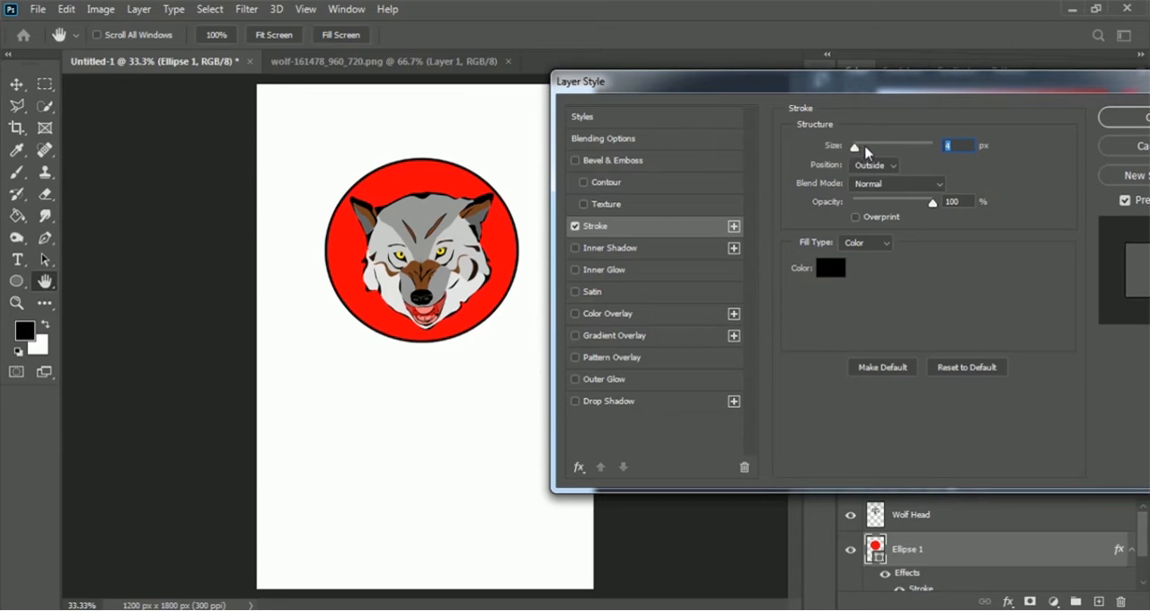
mouse_move(858, 146)
mouse_down()
mouse_move(877, 153)
mouse_move(866, 148)
mouse_up()
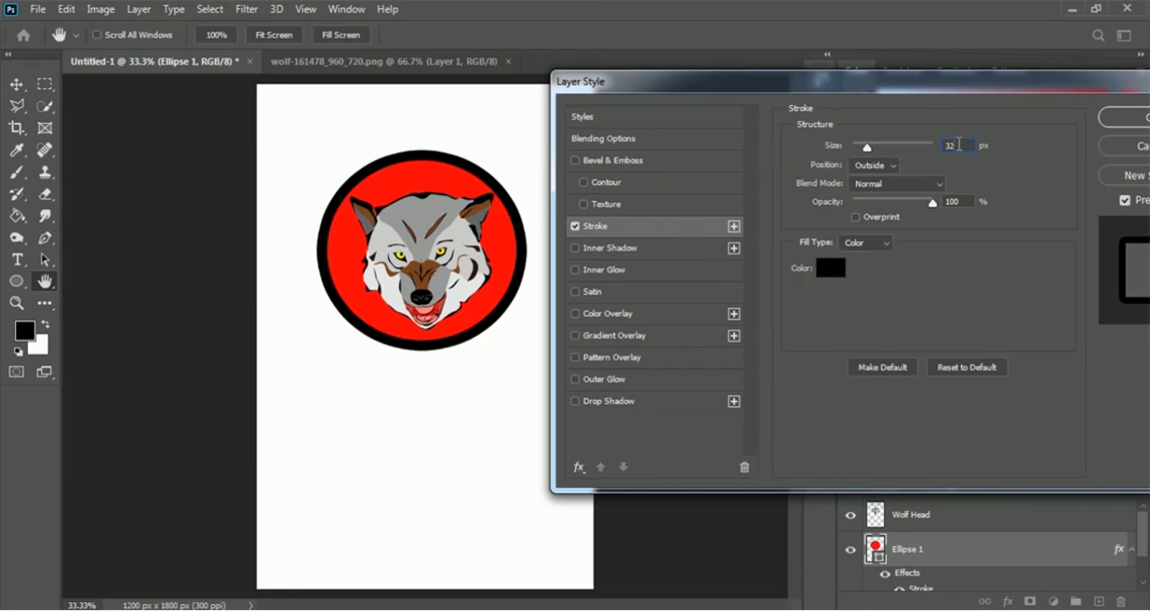
text(35)
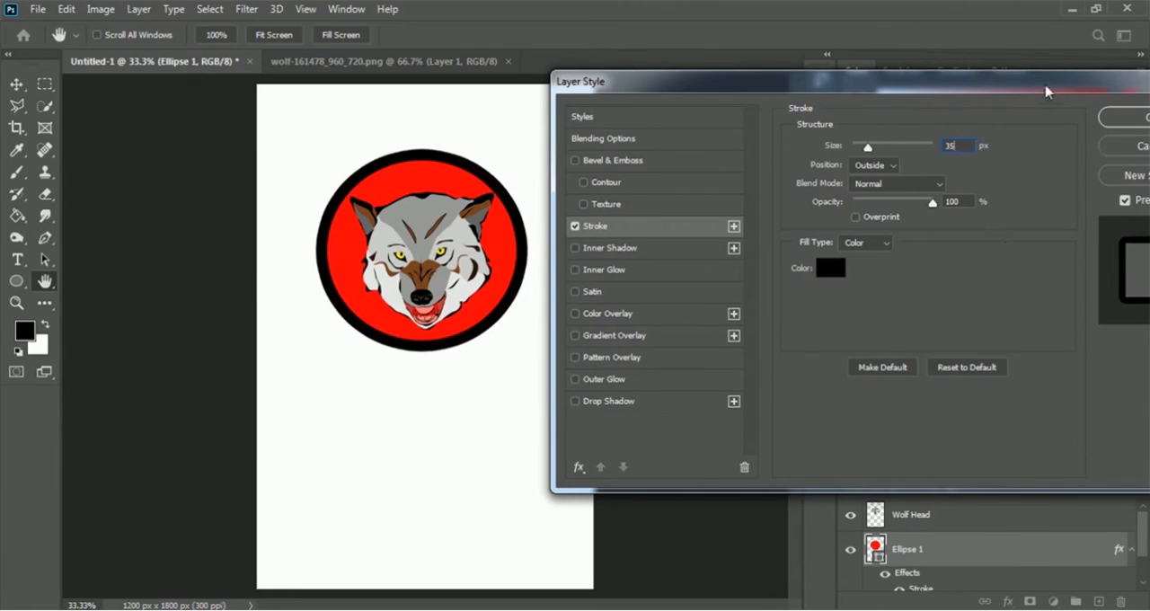
drag(1045, 84, 910, 91)
click(1044, 133)
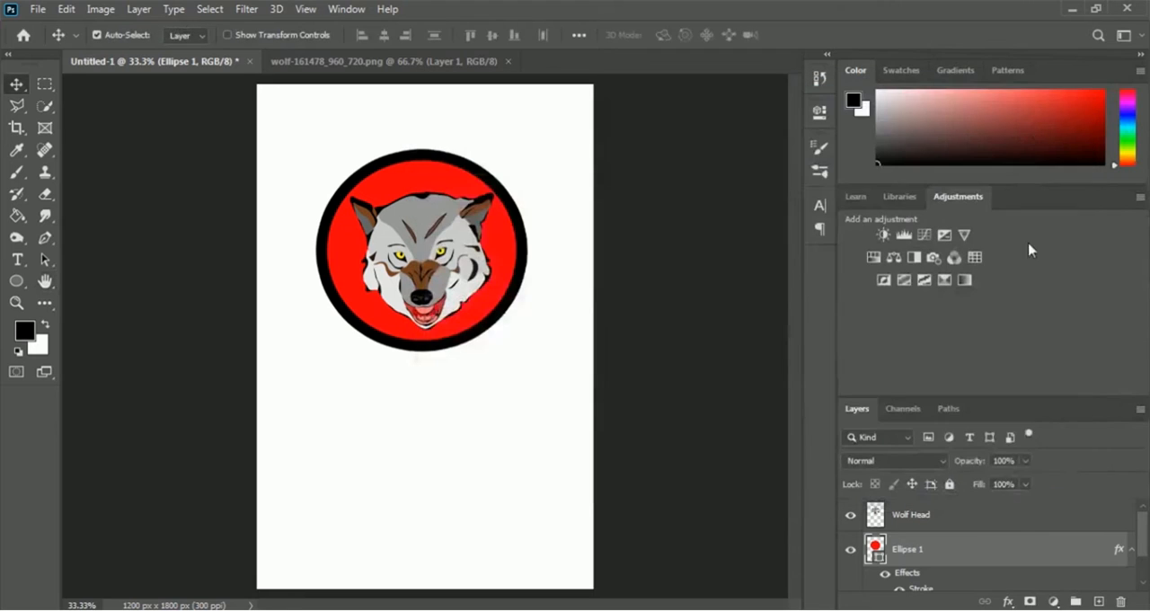
Step: Convert the Ellipse 1 layer to a Smart Object and rename it Red Circle
right_click(903, 552)
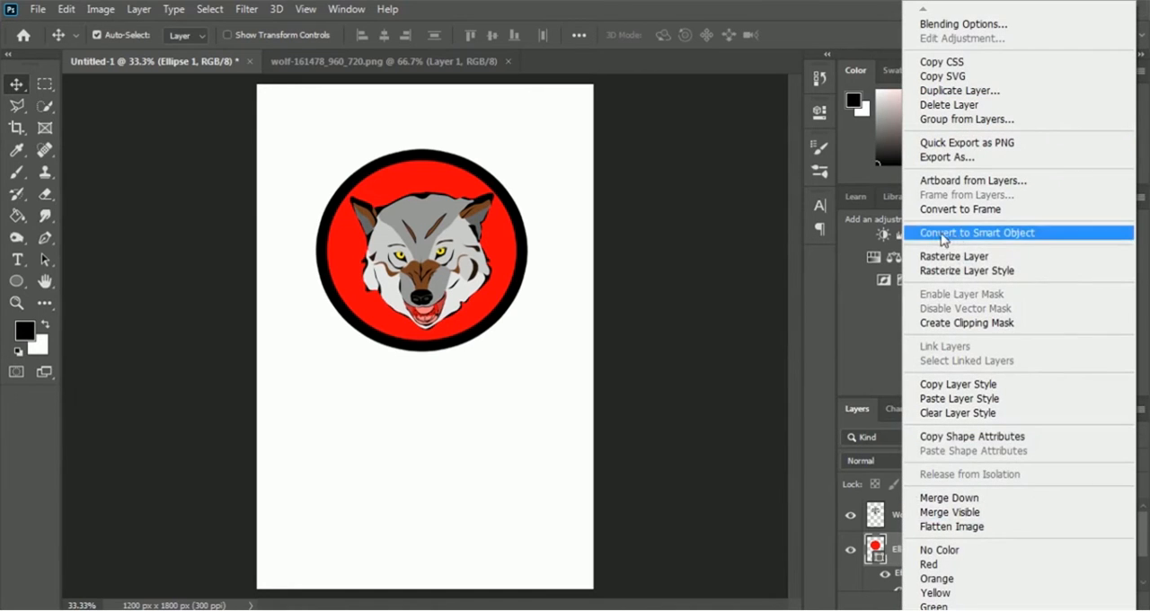
click(1045, 234)
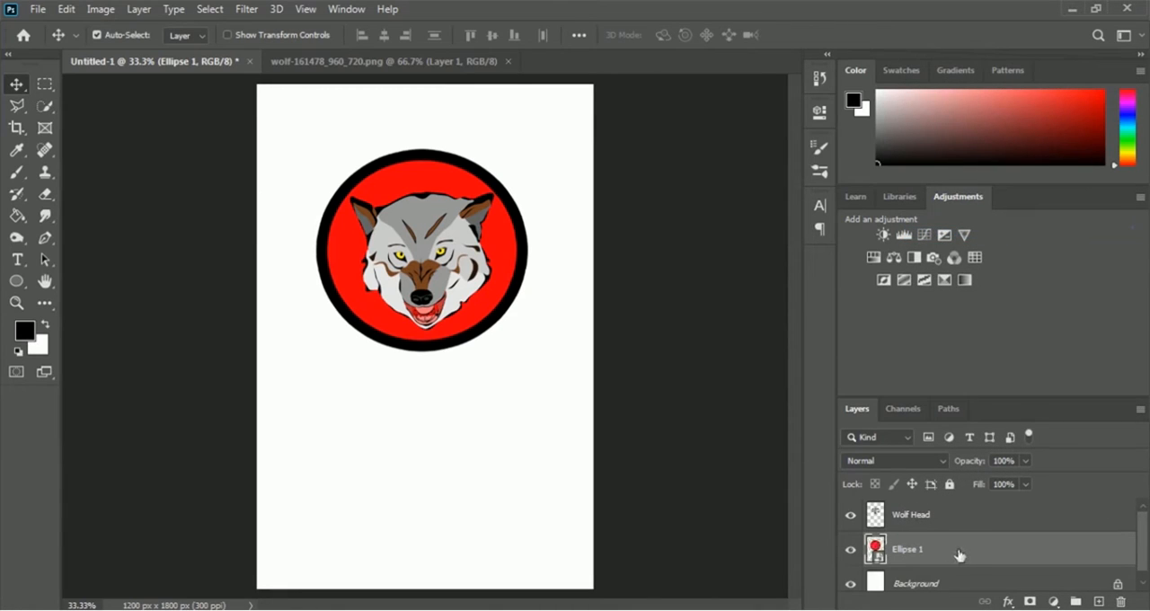
double_click(906, 554)
text(Red Circle)
key(Return)
key(m)
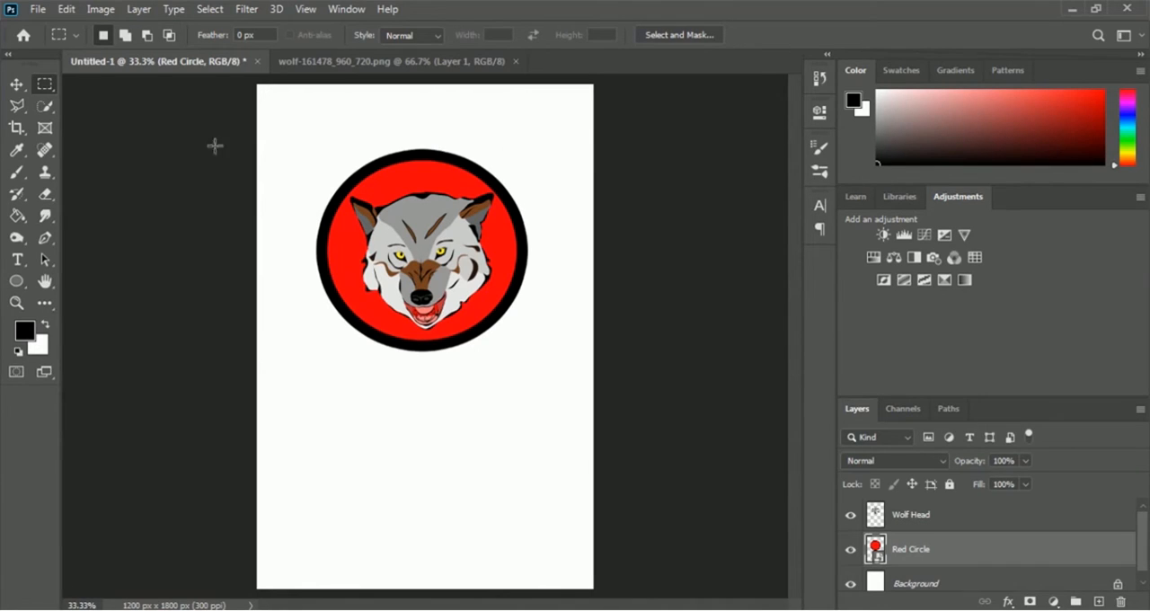
Step: Add the text "She Wolf" above the red circle in the Boughies Demo font at 30 pt
click(17, 261)
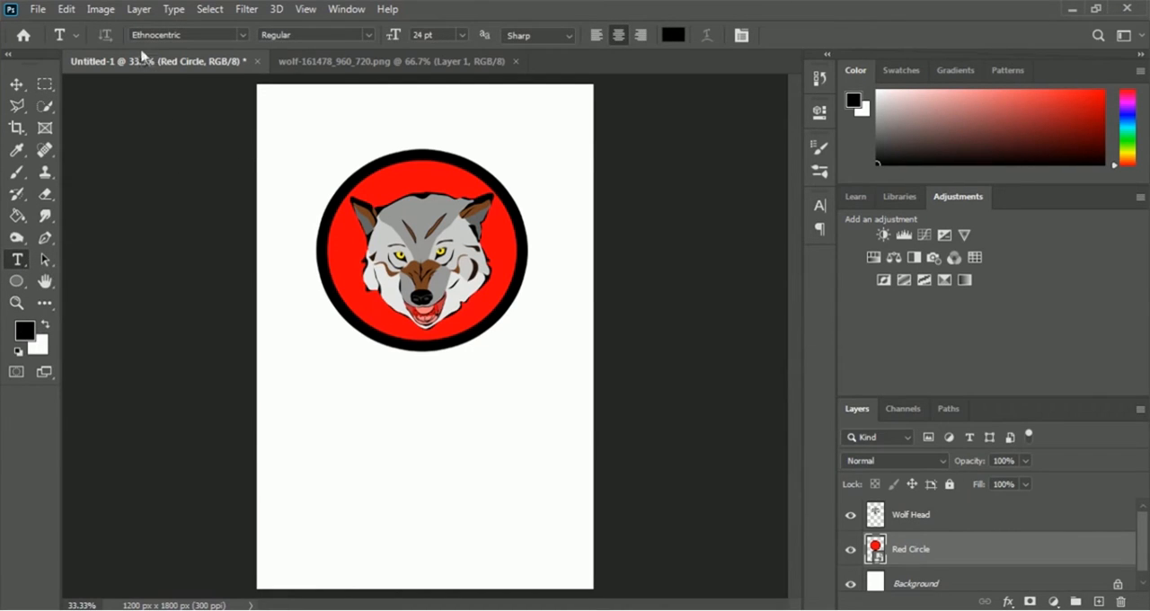
click(241, 34)
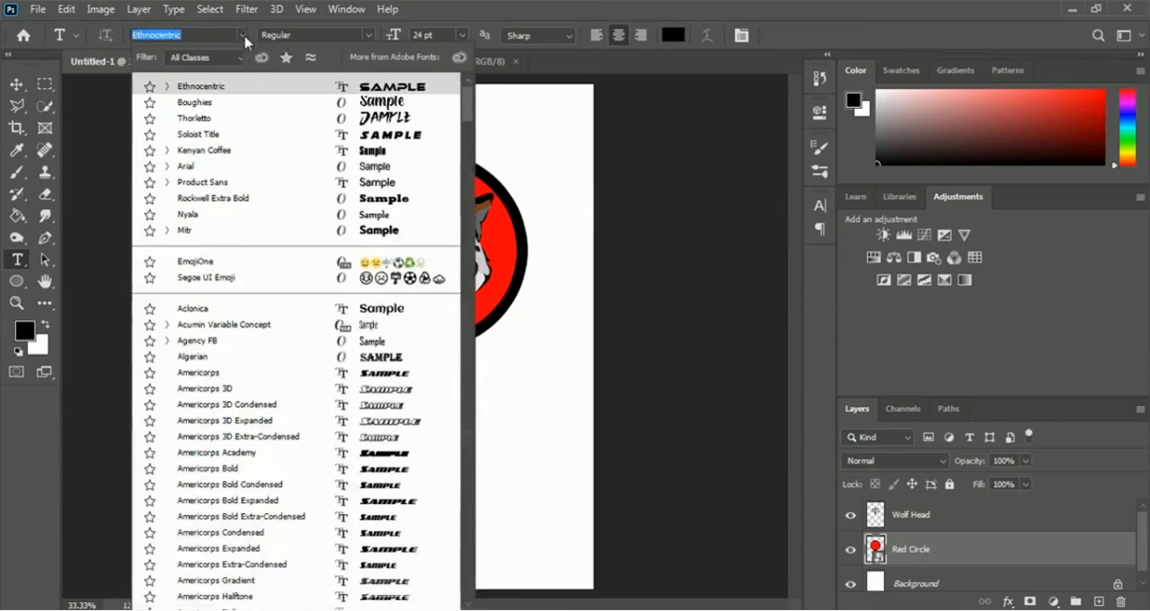
click(220, 107)
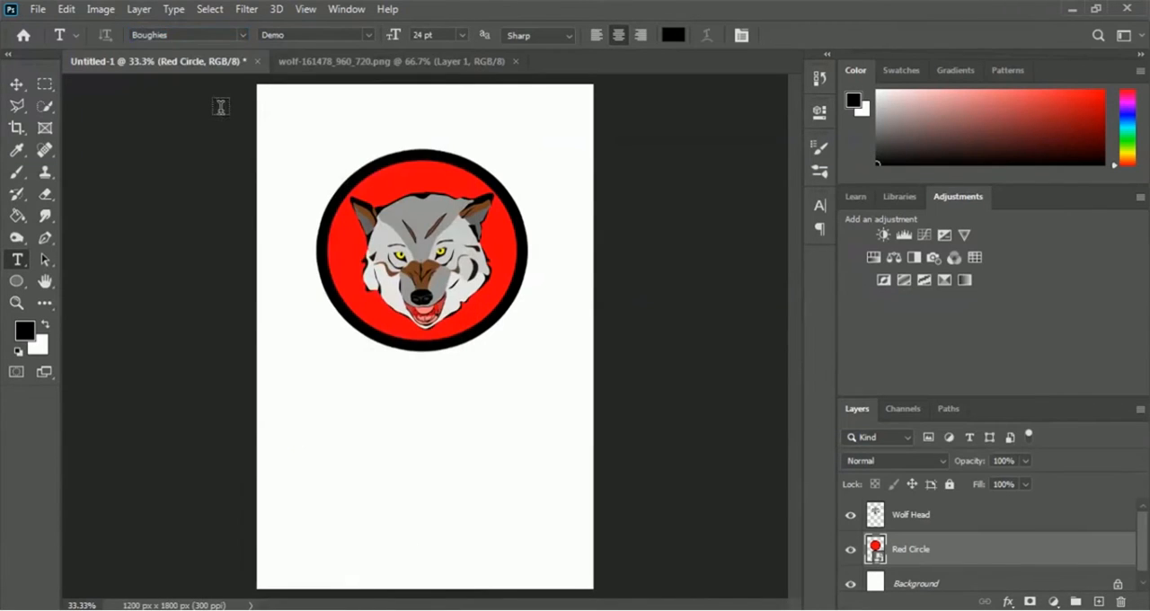
click(464, 35)
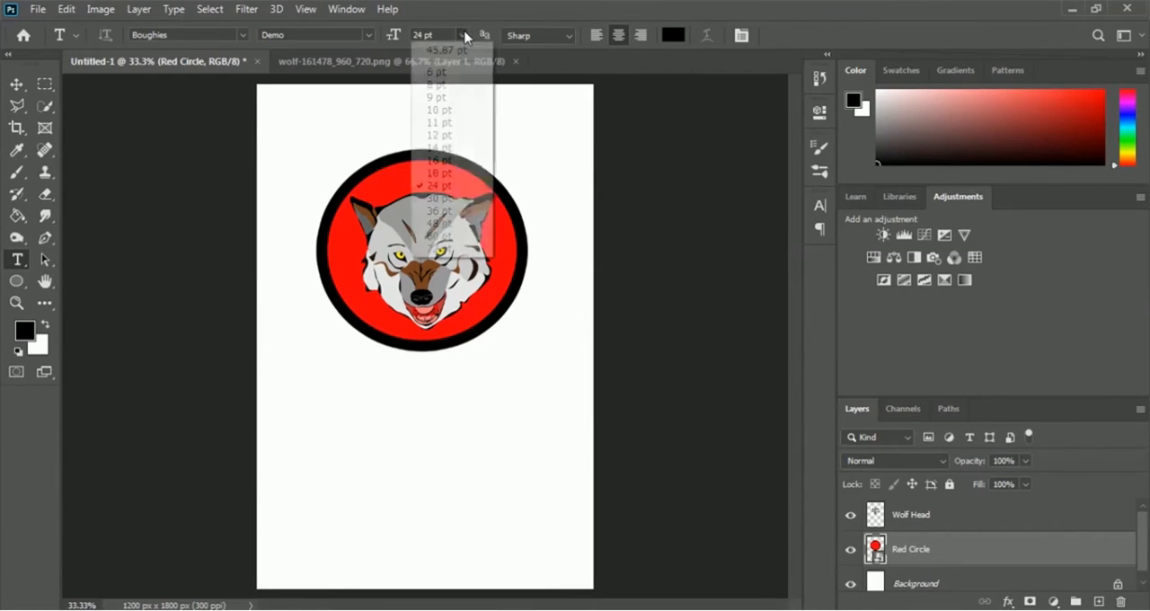
click(437, 199)
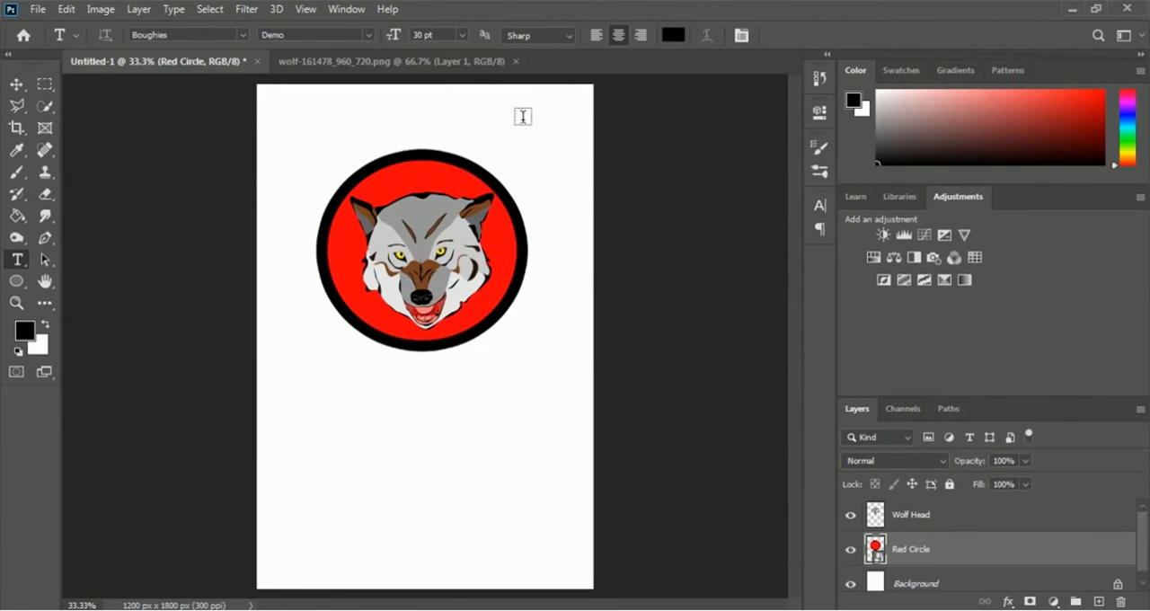
click(418, 128)
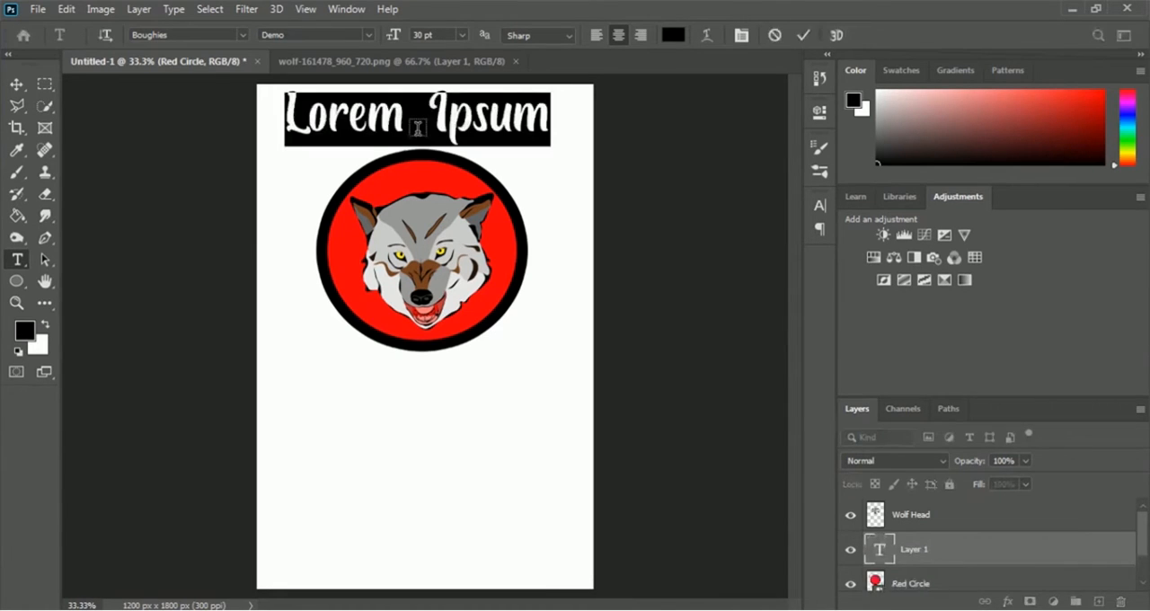
text(S)
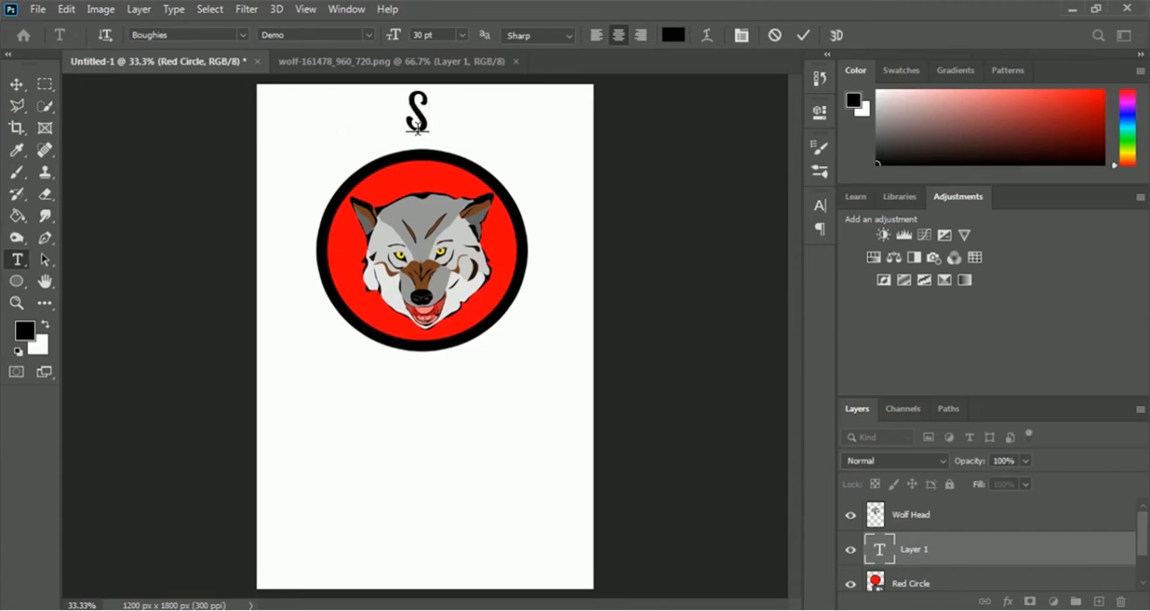
text(he )
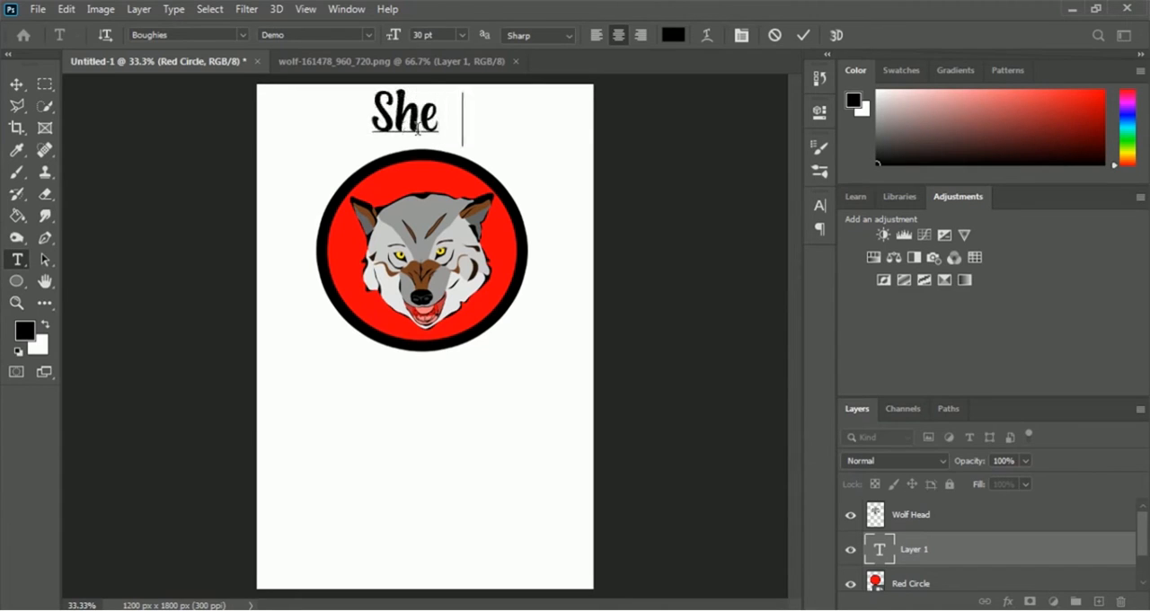
text(Wolf)
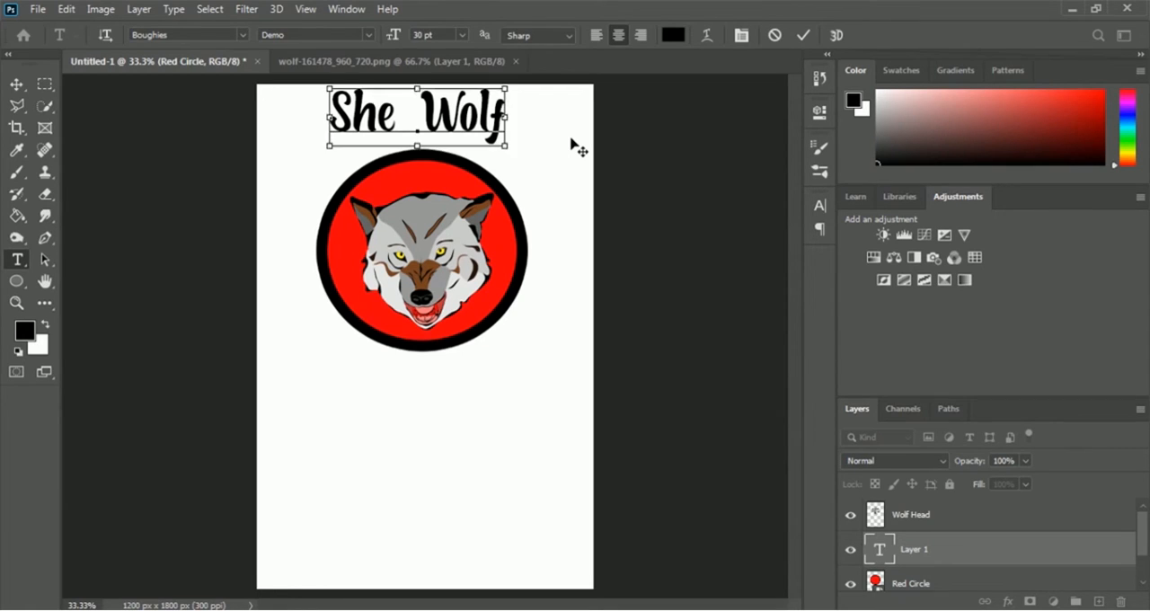
Step: Warp the "She Wolf" text with a horizontal Arc style at +50% bend
key(ctrl+a)
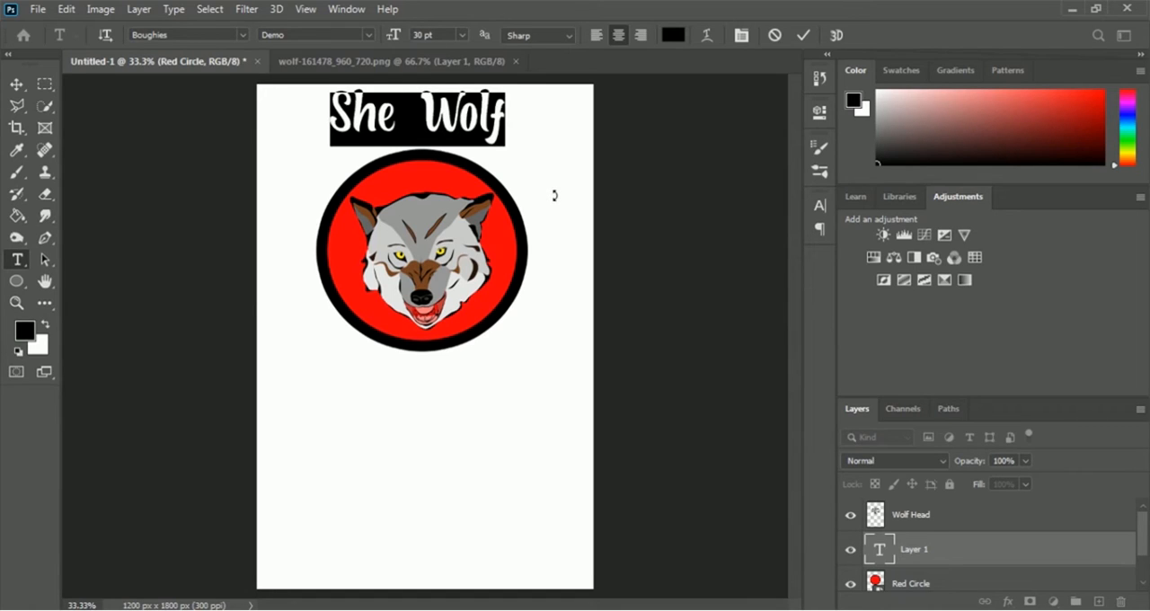
click(707, 38)
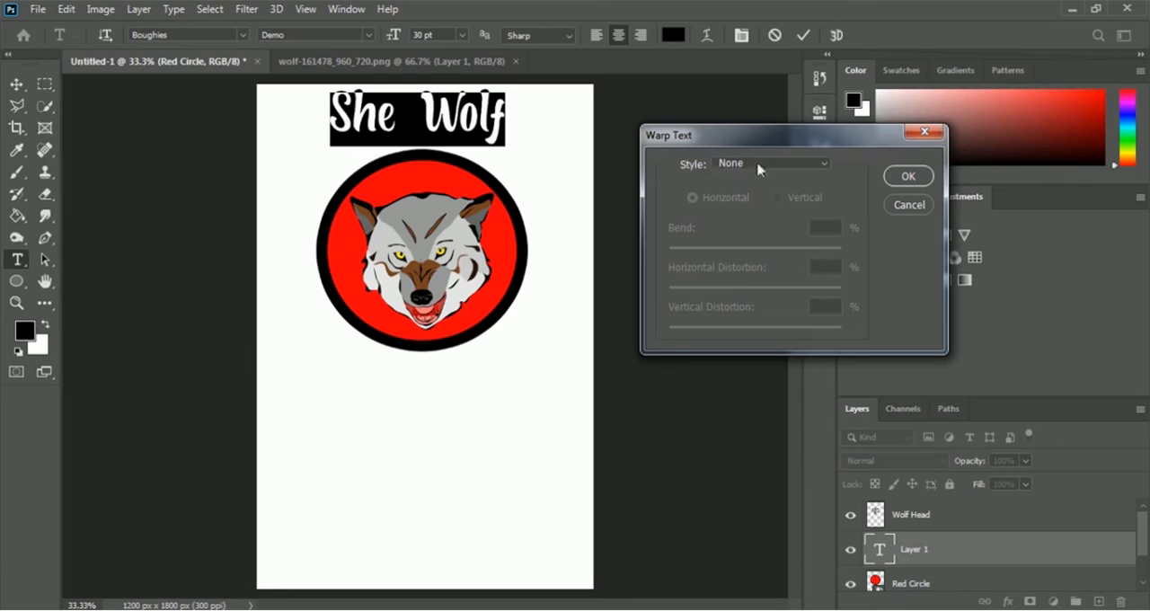
click(791, 167)
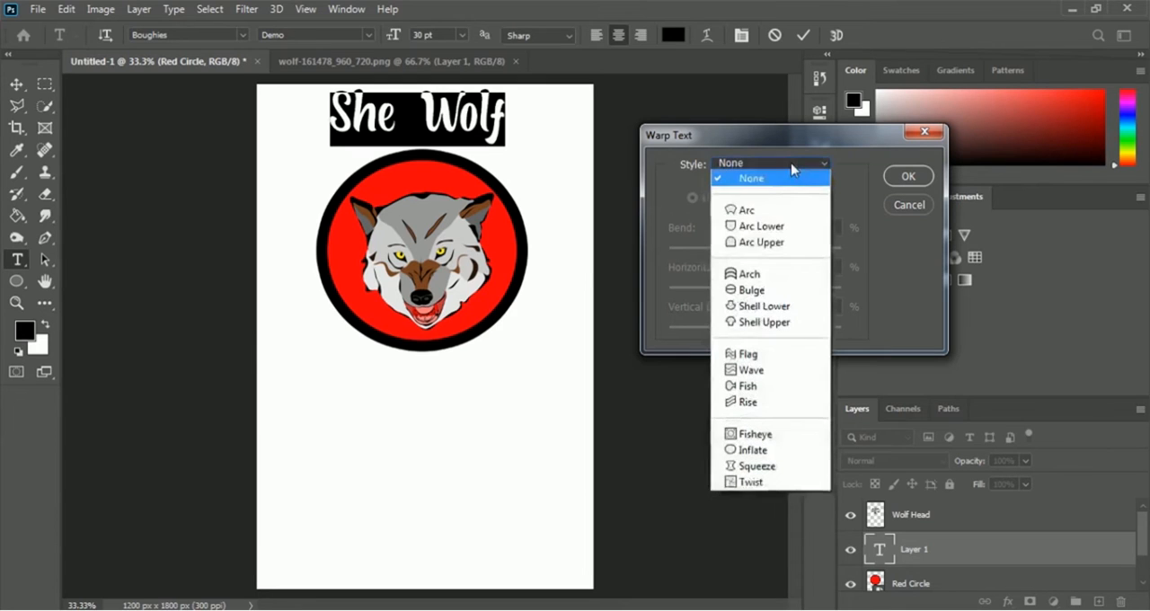
click(781, 217)
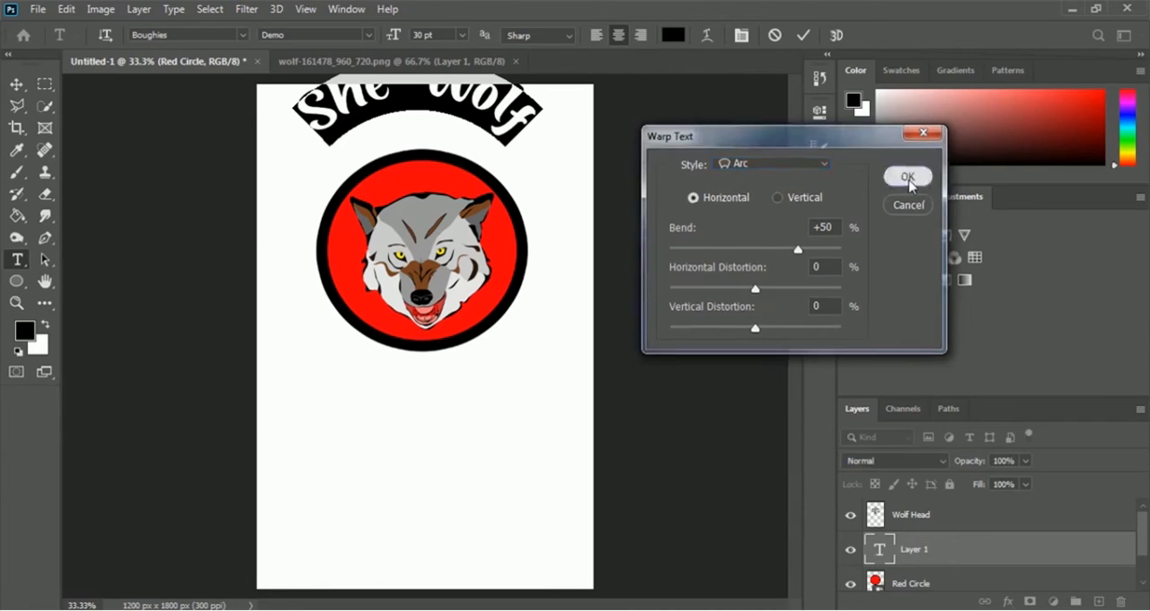
click(905, 181)
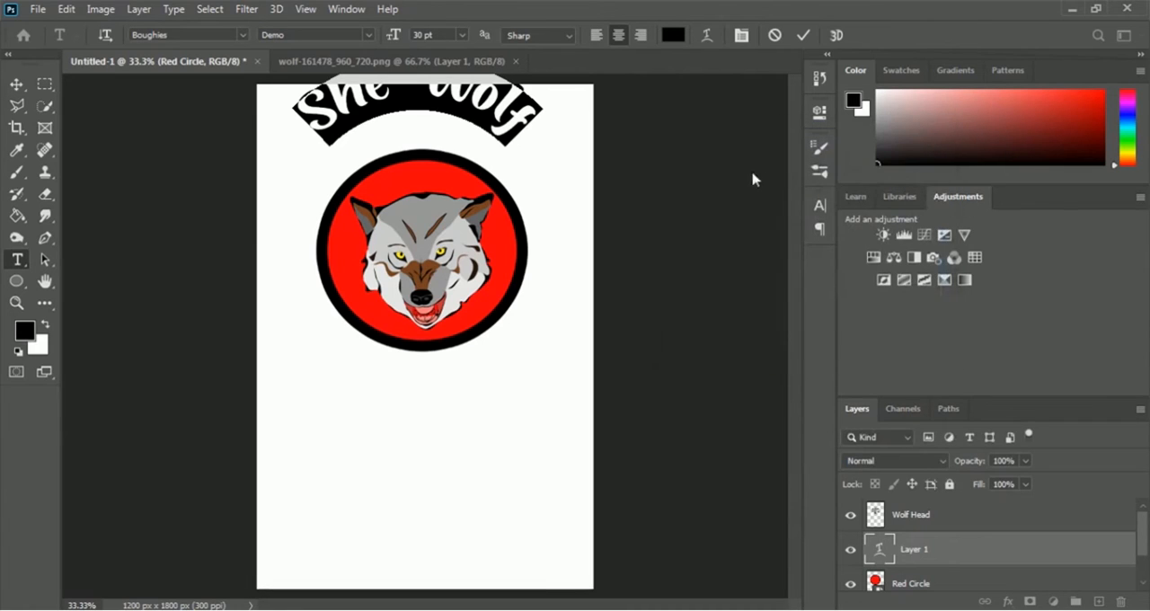
click(805, 37)
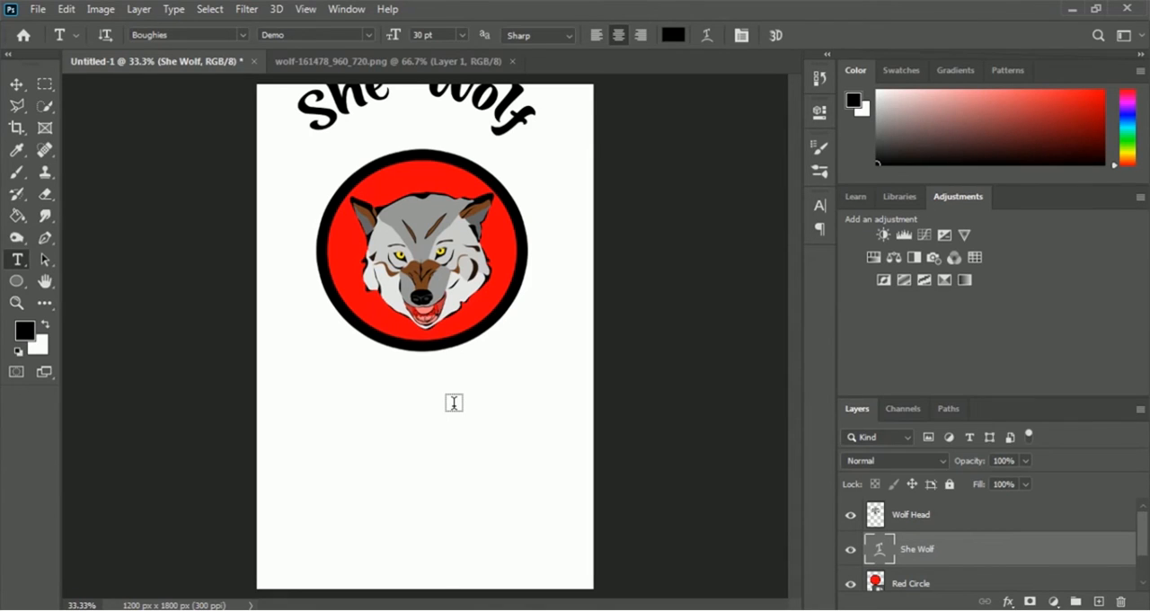
Step: Move the arched "She Wolf" text down onto the circle's upper edge, centered at X 600 px, and scale its height to about 90%
key(ctrl+t)
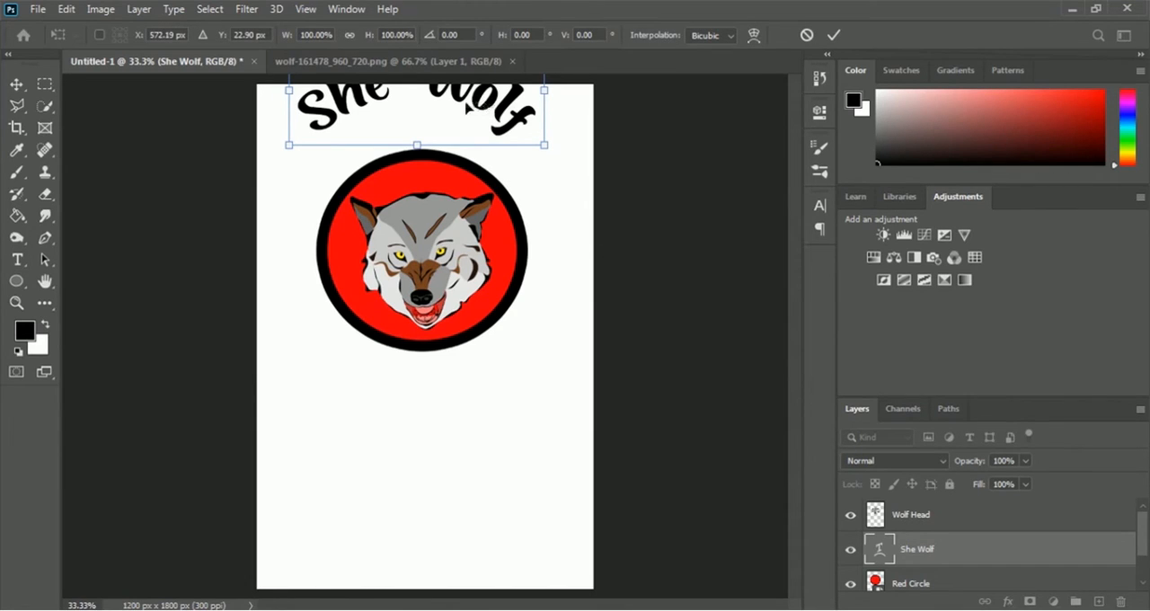
drag(472, 101, 477, 143)
drag(426, 82, 425, 91)
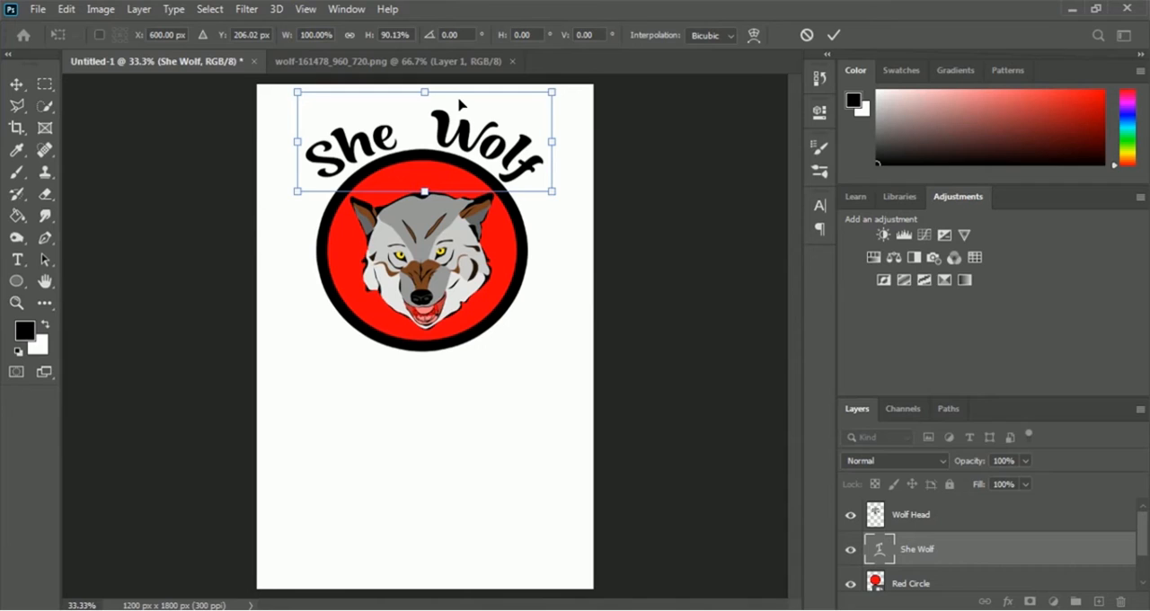
key(Return)
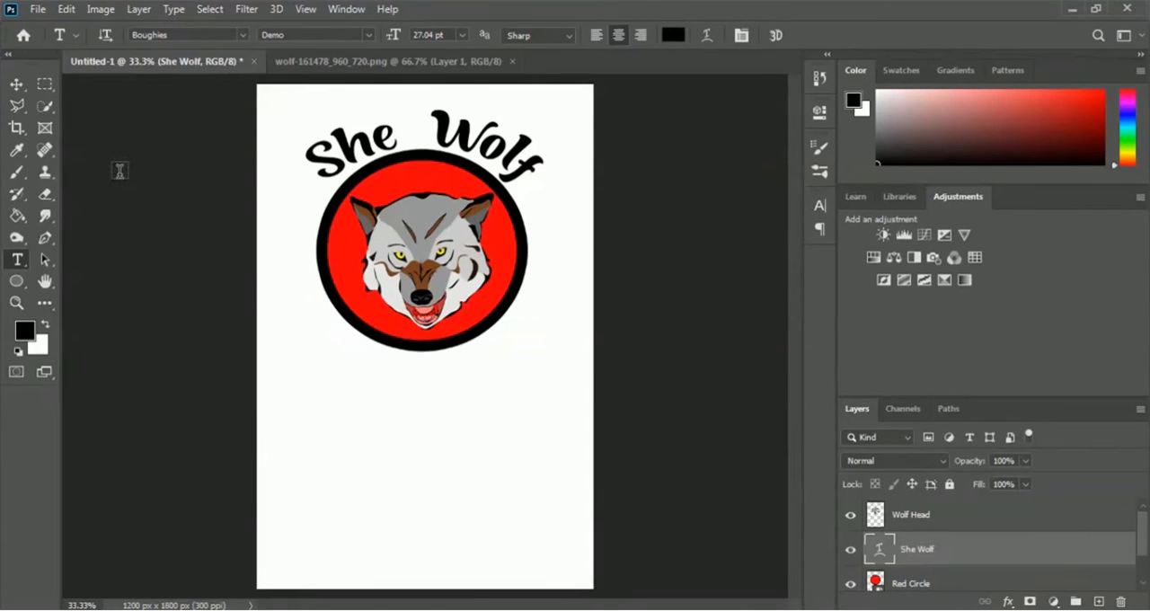
Step: Open the T-shirt mockup OJYV111.psd from the inner Mockup folder of 05 T Shirt Design
click(42, 11)
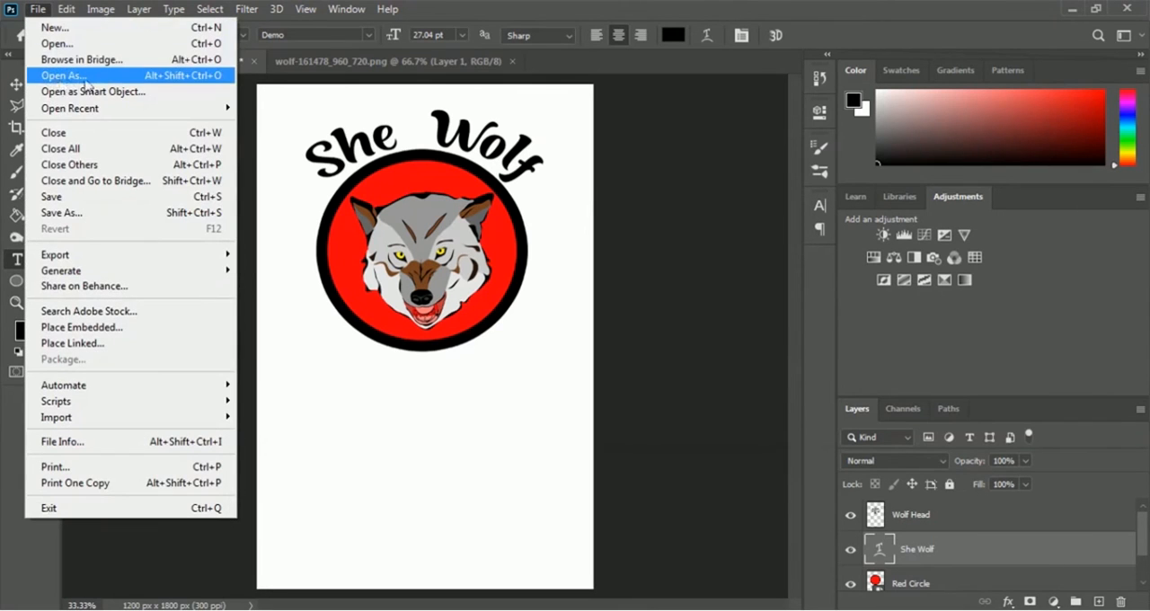
click(62, 43)
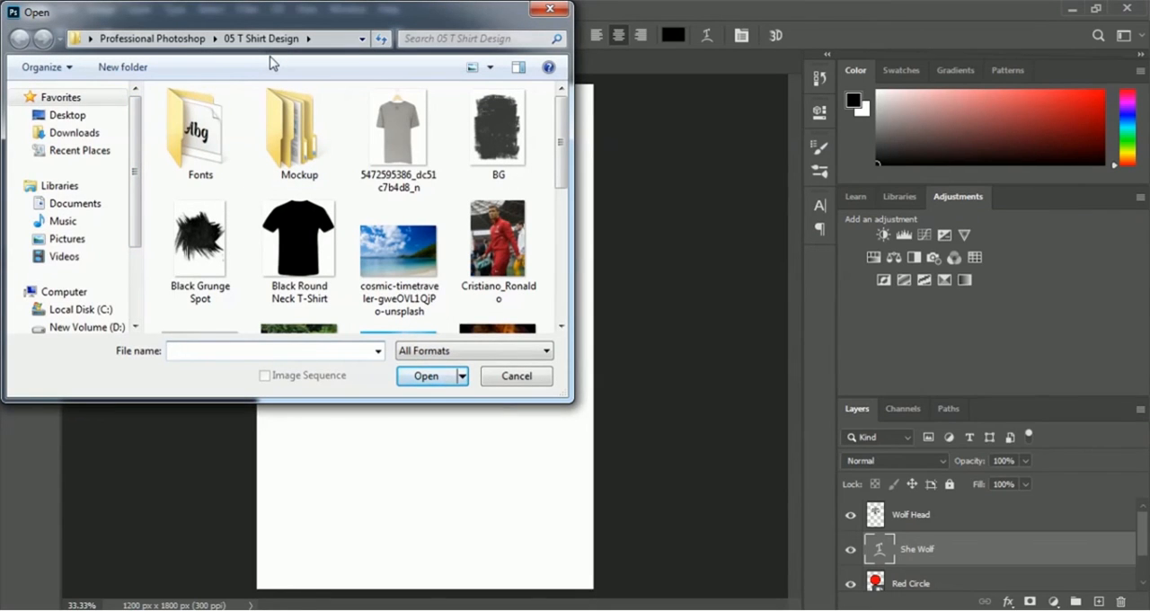
click(301, 149)
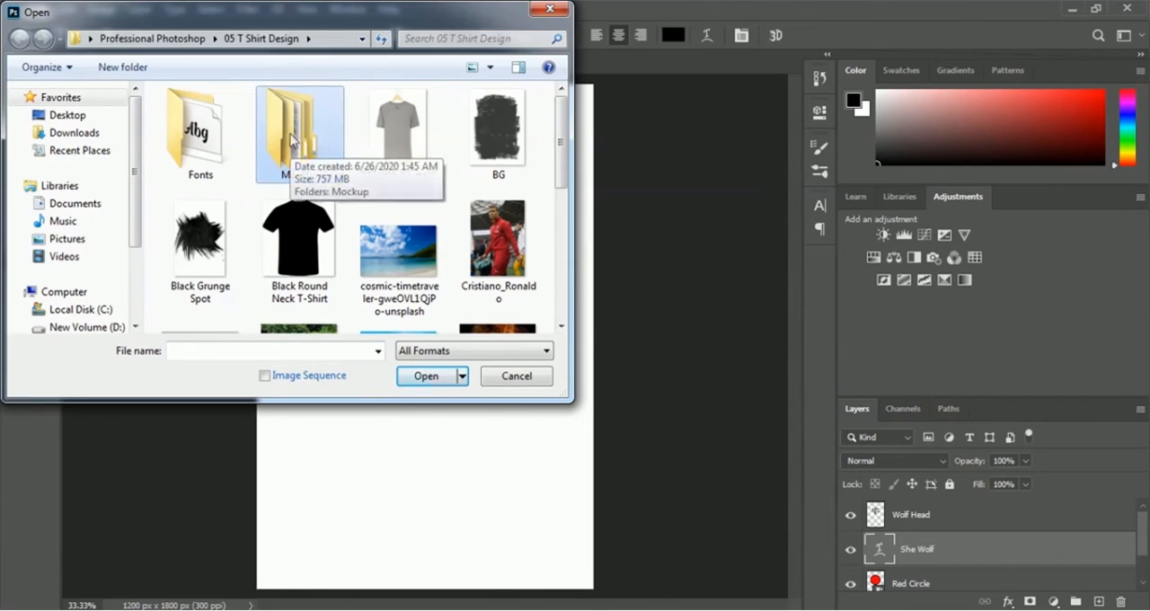
double_click(292, 137)
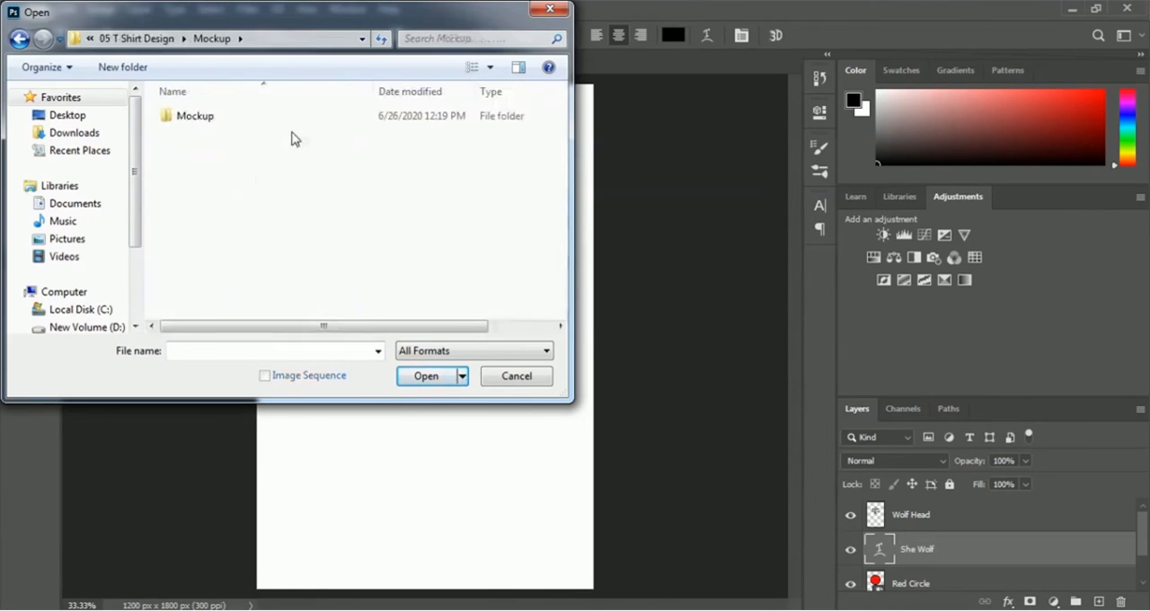
click(193, 122)
double_click(192, 121)
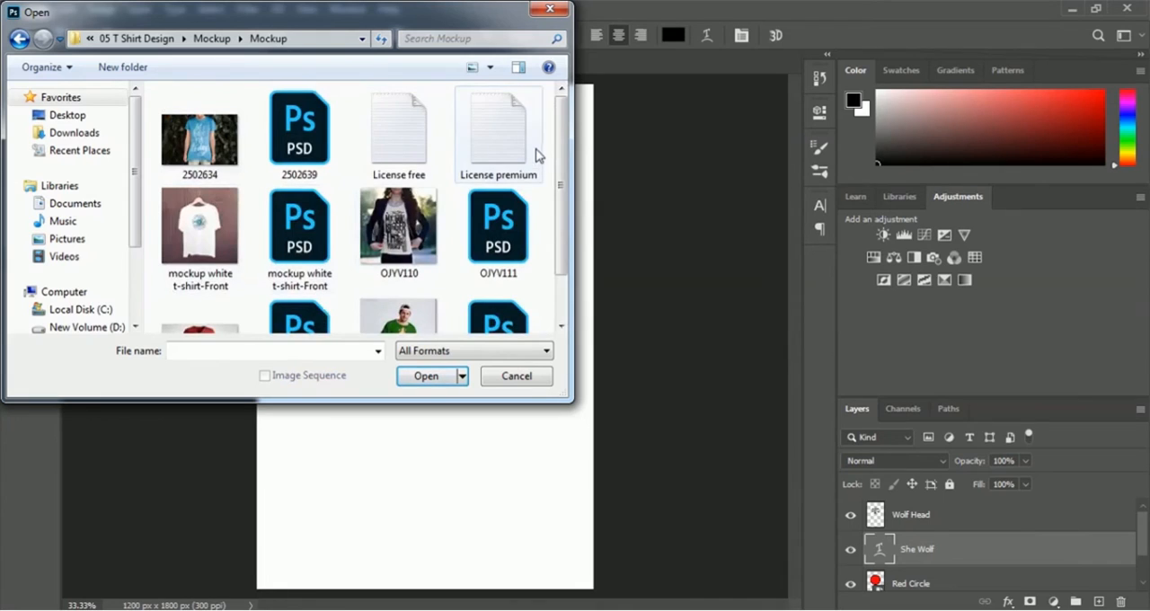
click(500, 244)
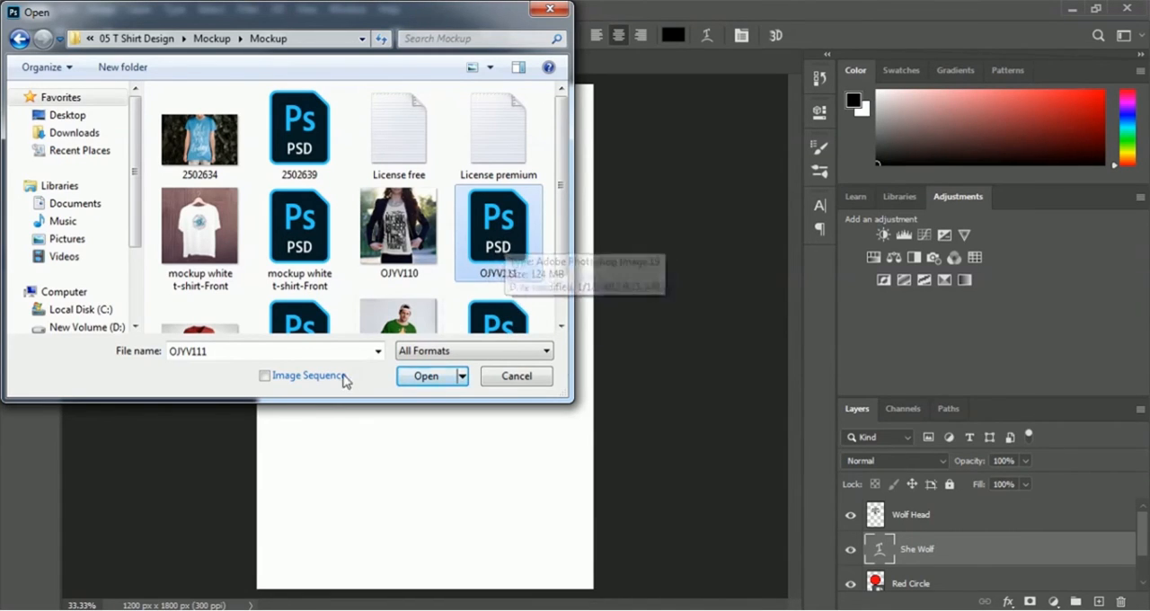
click(423, 377)
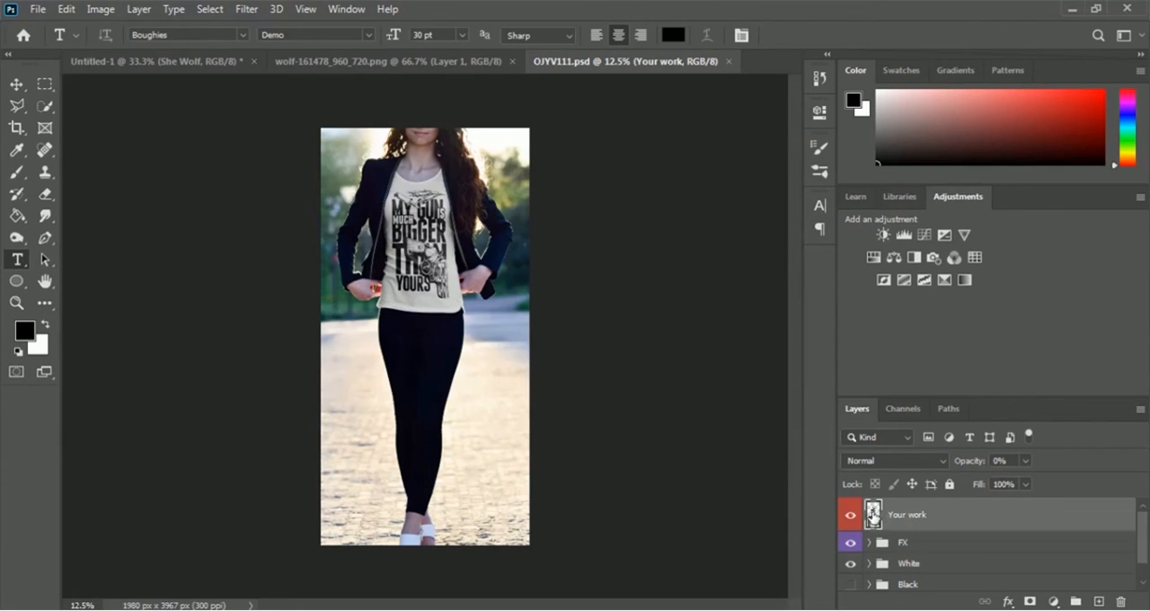
Step: Open the contents of the mockup's Your work smart object and hide its existing t_shirt_design funny text layer
double_click(871, 514)
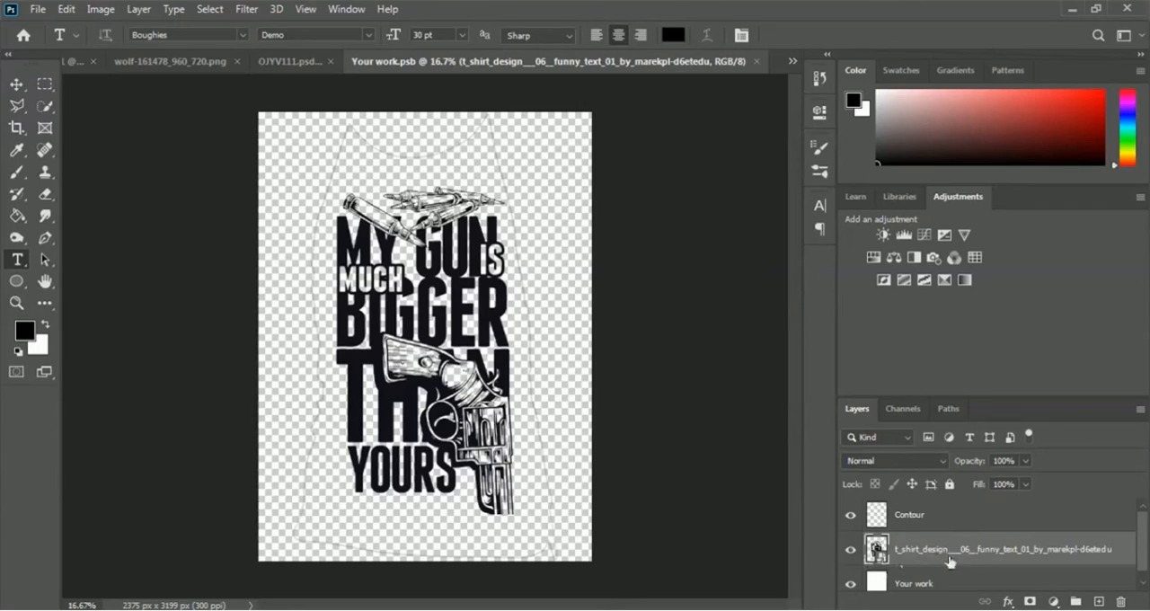
click(851, 550)
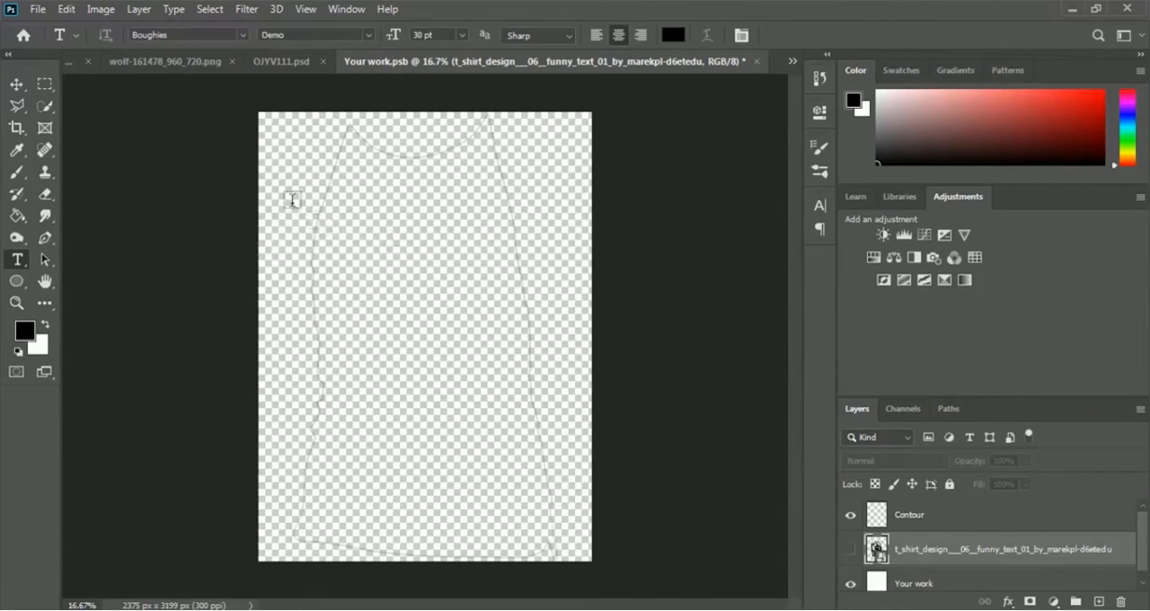
Step: Close the wolf-161478_960_720.png document and return to the Untitled-1 design
click(163, 72)
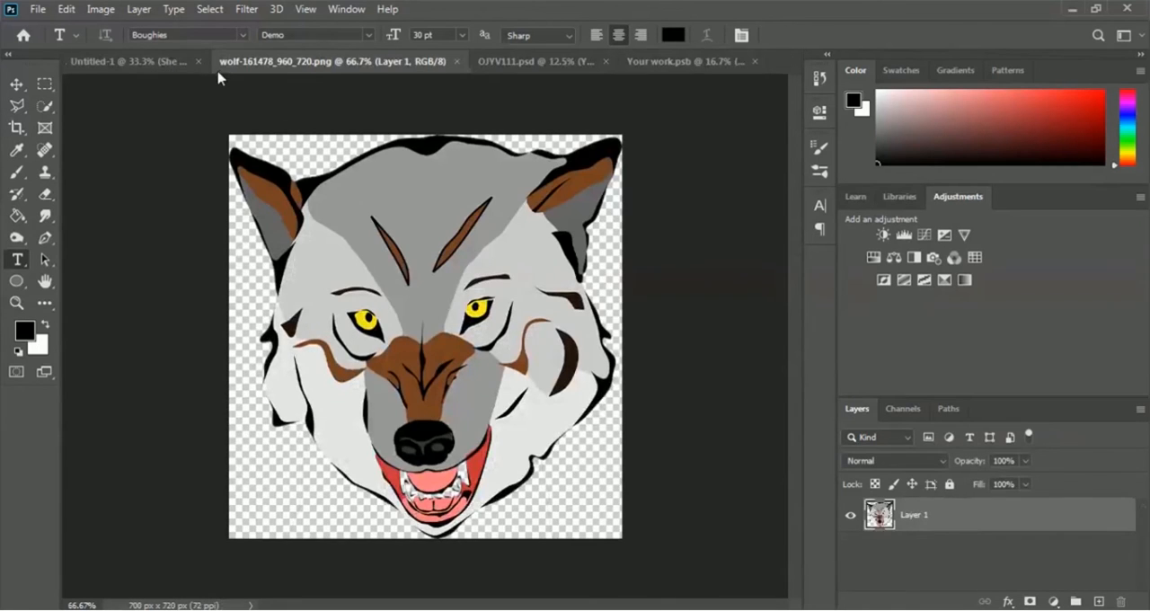
click(454, 69)
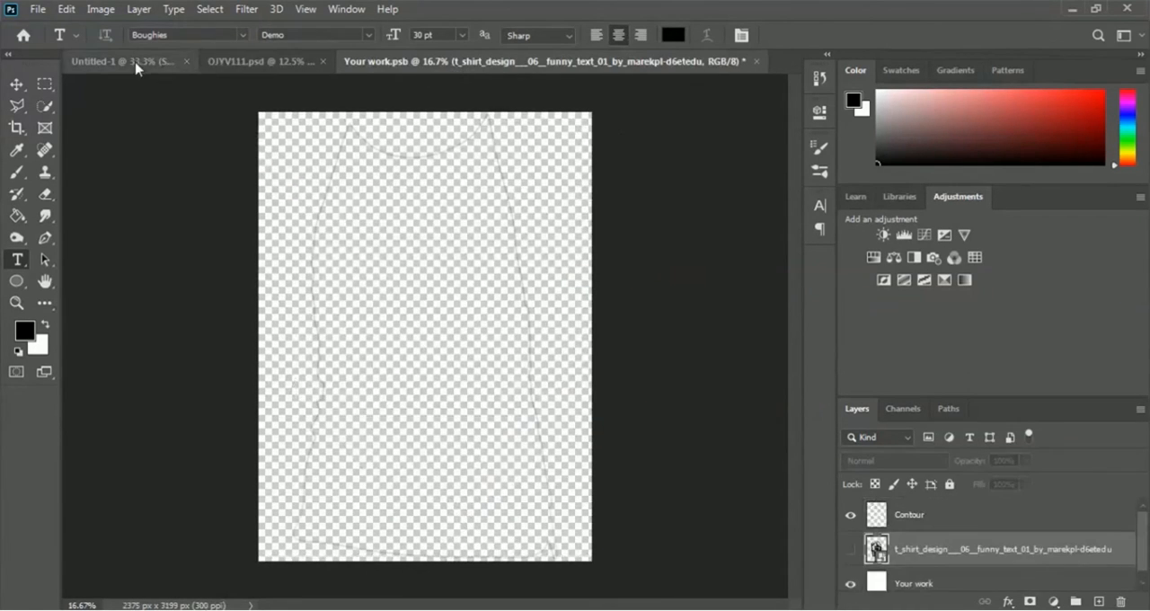
click(136, 65)
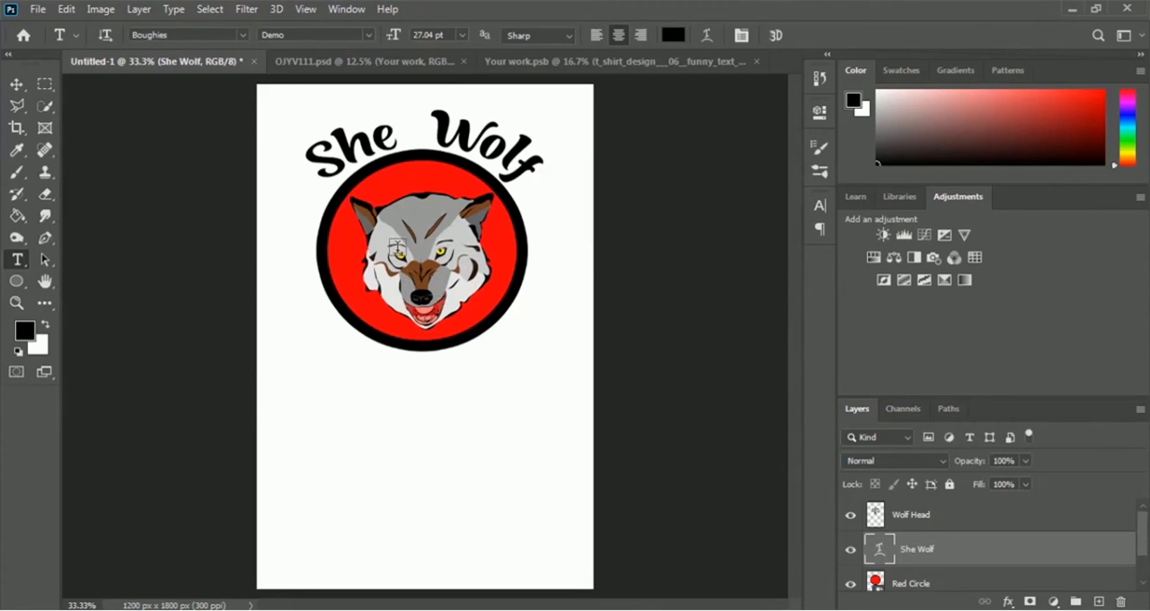
click(628, 66)
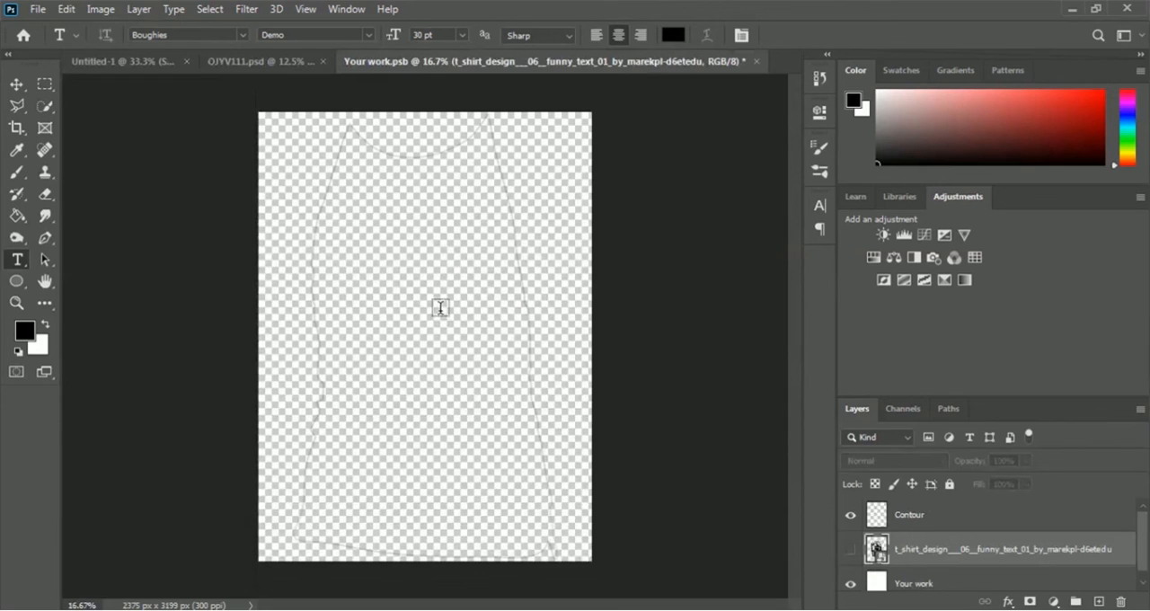
click(118, 61)
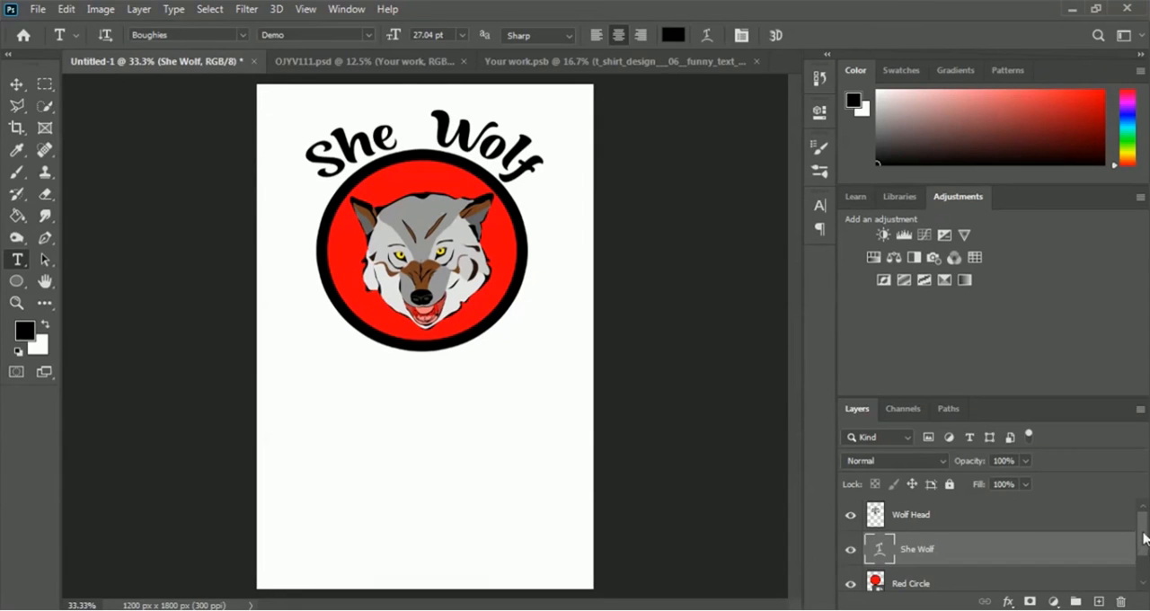
Step: Hide the white Background layer and copy the Wolf Head, She Wolf and Red Circle layers together into the upper middle of Your work.psb
drag(1145, 538, 1146, 573)
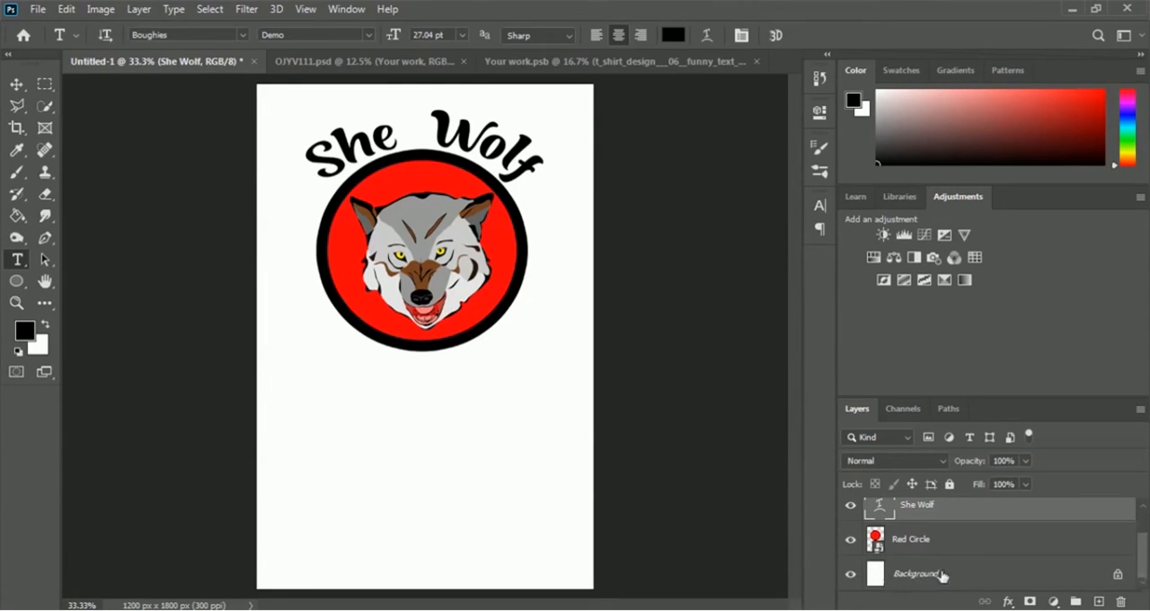
click(851, 580)
scroll(1047, 548, up, 1)
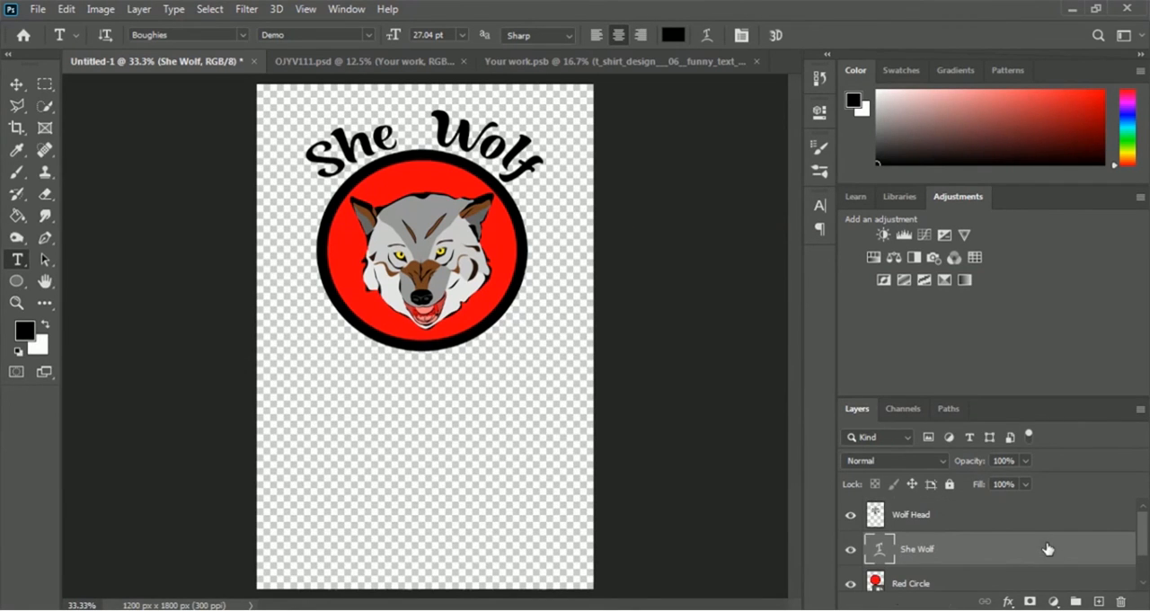
shift+click(911, 521)
scroll(968, 522, down, 1)
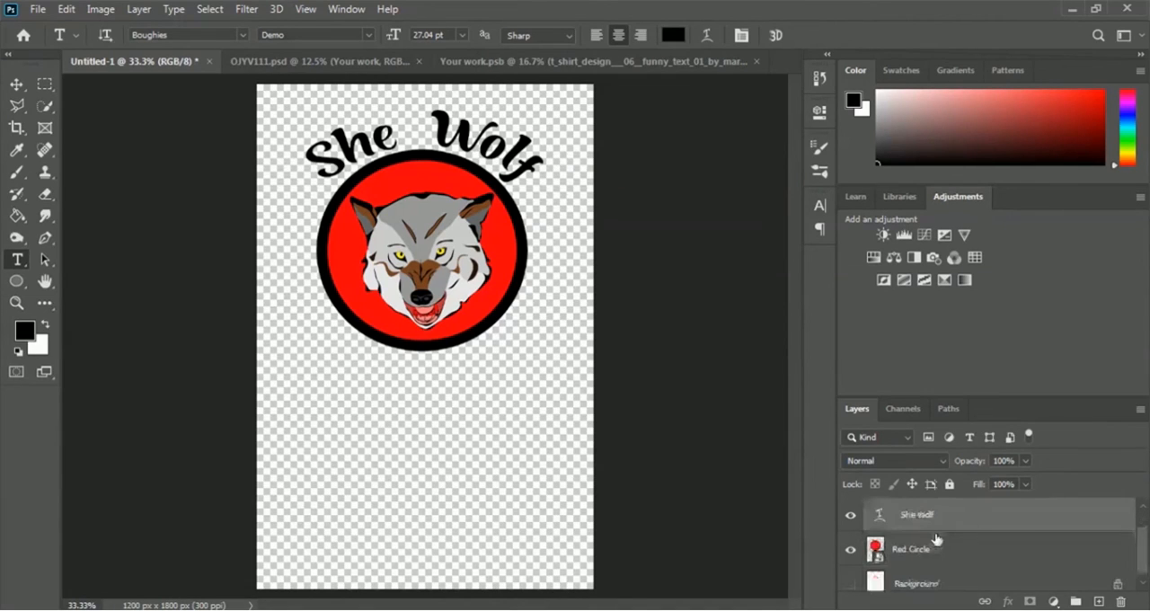
shift+click(913, 550)
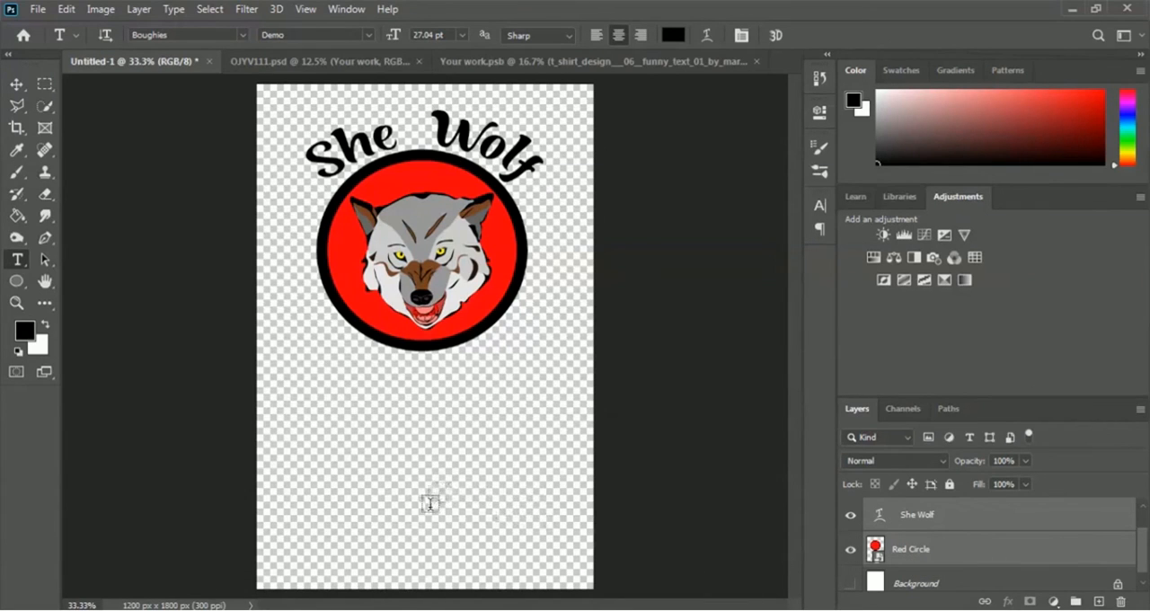
click(17, 85)
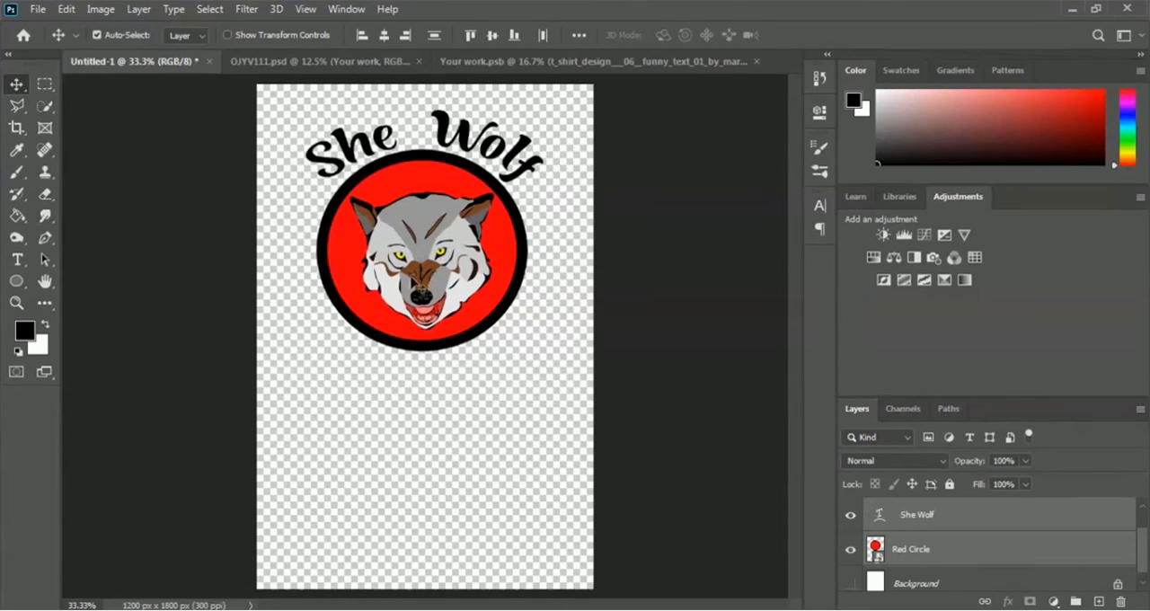
drag(401, 285, 430, 245)
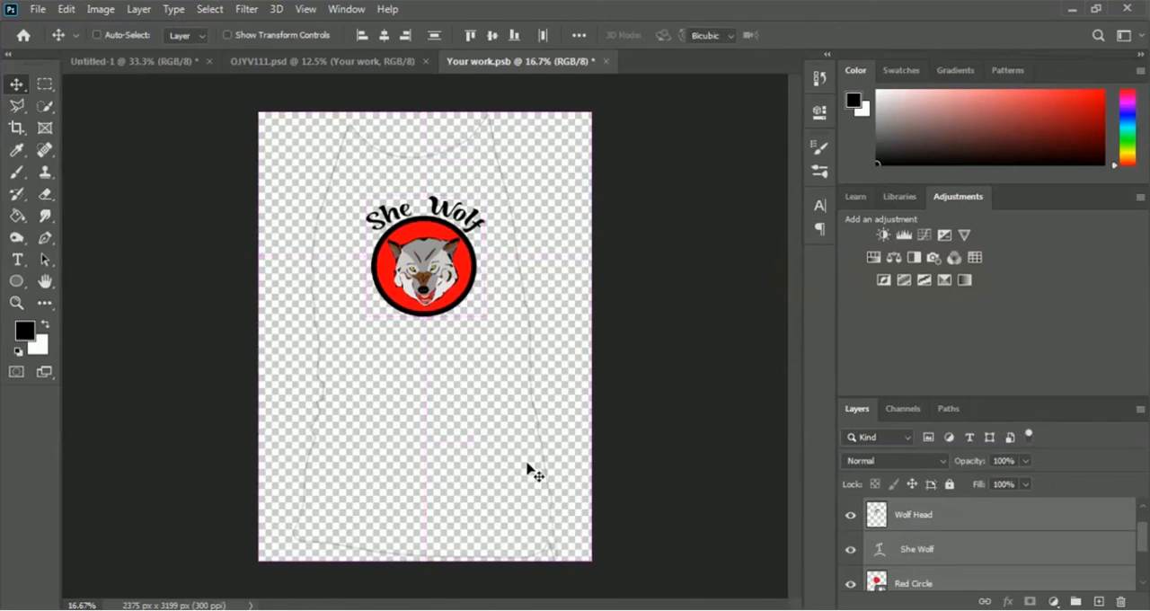
Step: Enlarge the copied wolf design to about 137% width and 134% height, keeping it on the chest area of the shirt outline
key(ctrl+t)
drag(365, 193, 341, 174)
drag(483, 316, 499, 334)
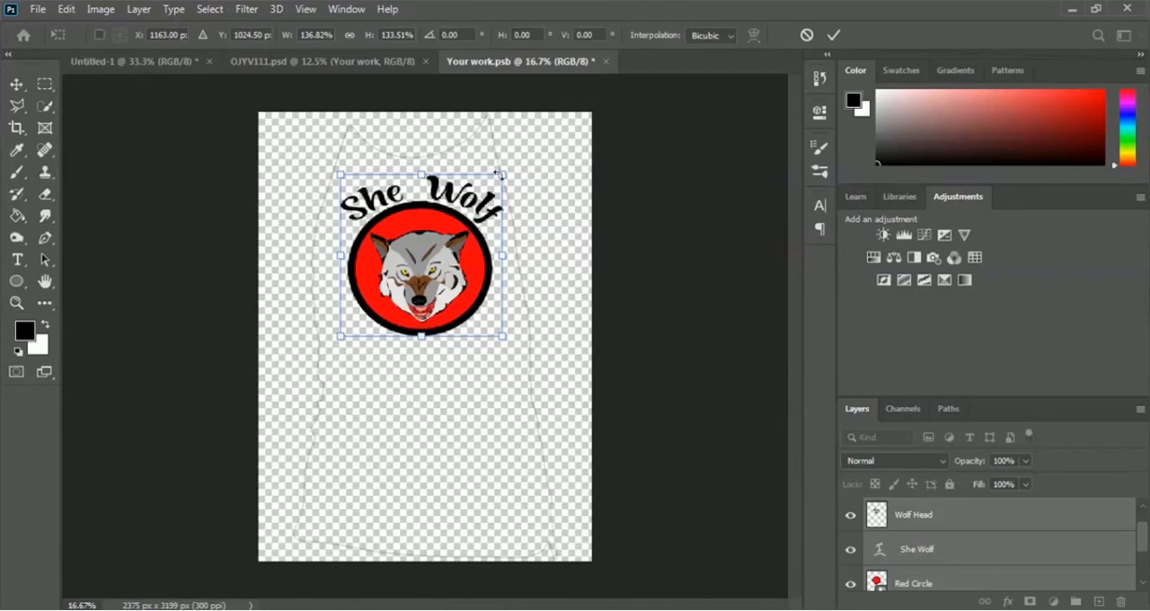
click(832, 36)
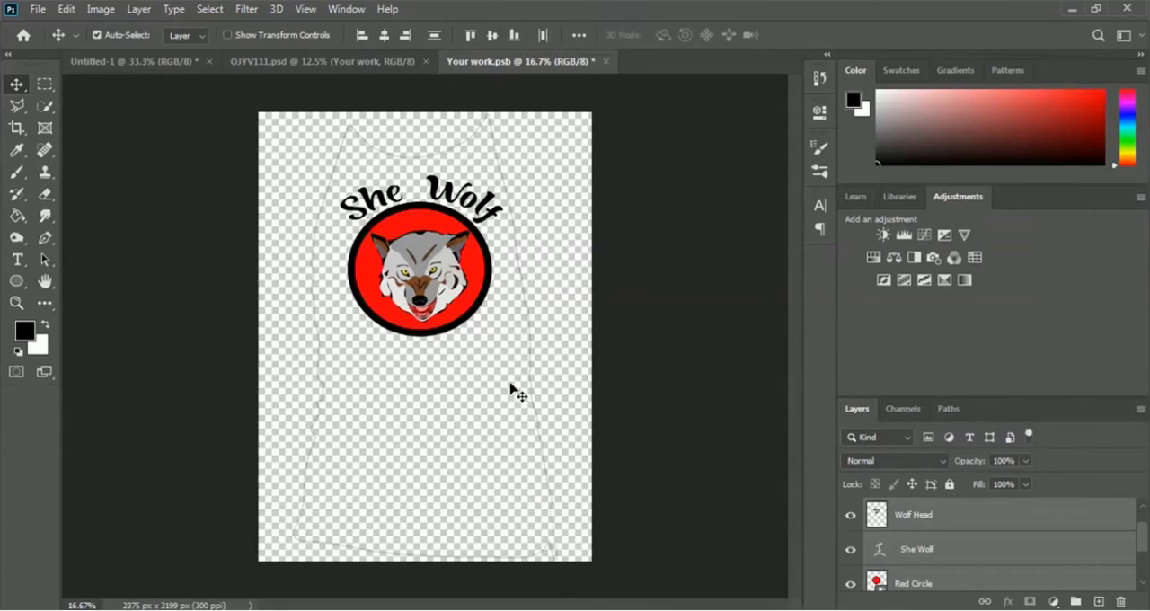
Step: Save the Your work.psb smart object contents and return to the OJYV111.psd mockup
click(37, 9)
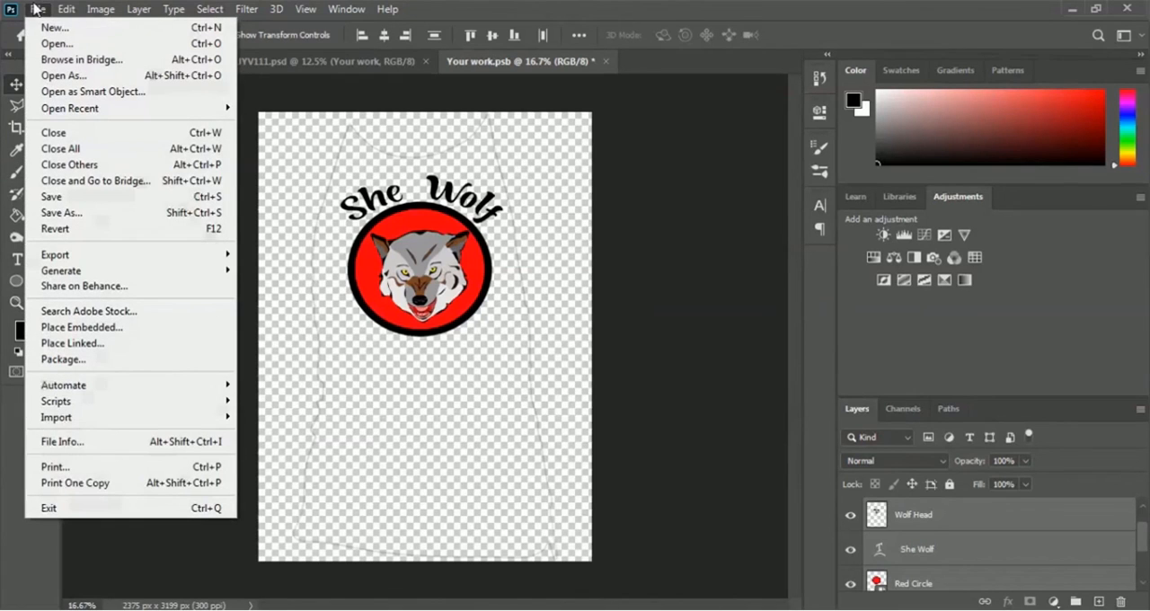
click(155, 203)
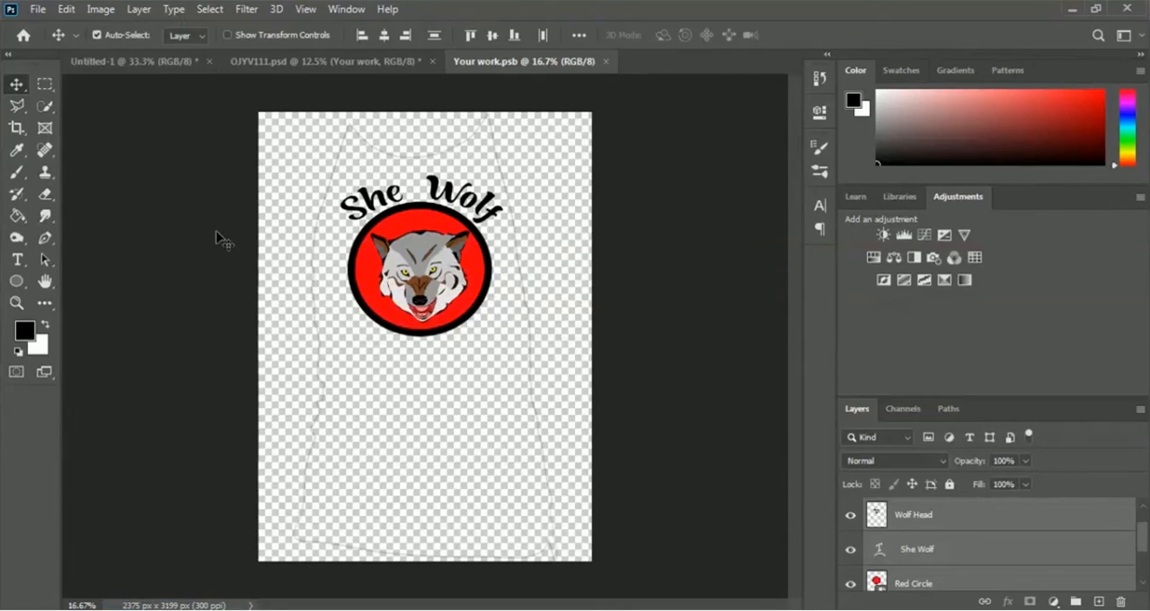
click(324, 63)
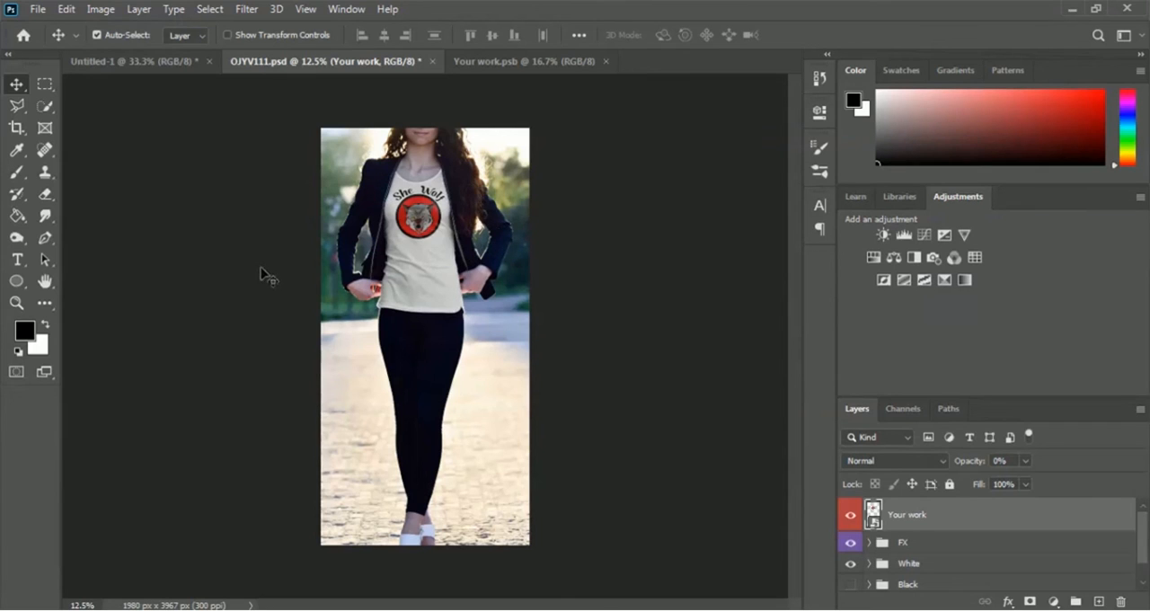
Step: Zoom the mockup to 25% and examine the She Wolf design on the front of the T-shirt
click(307, 10)
click(364, 134)
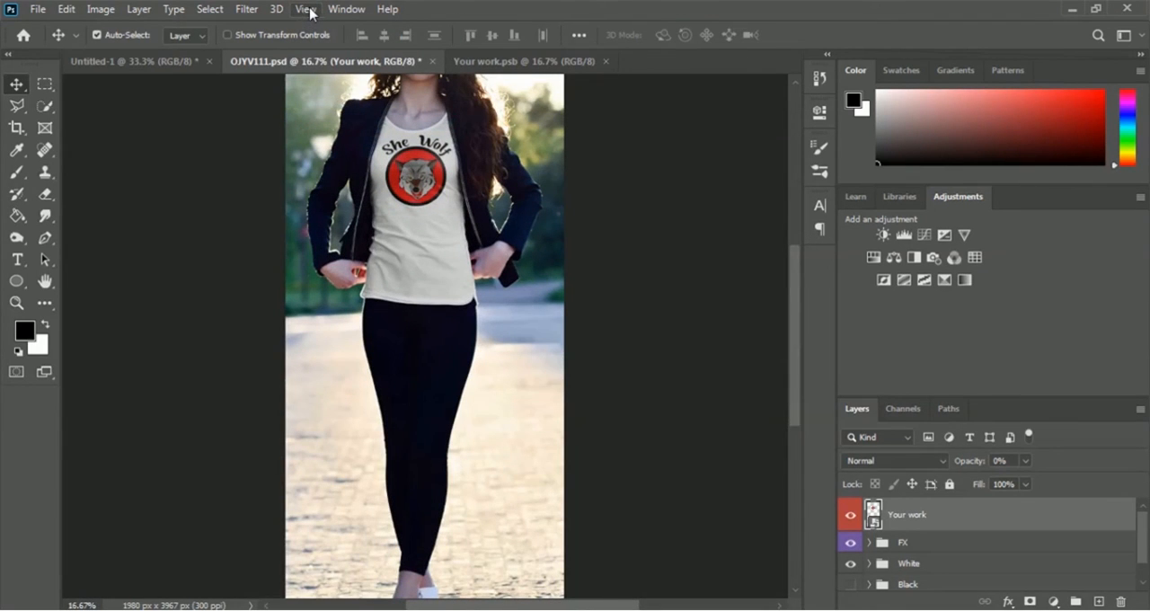
click(307, 9)
click(359, 136)
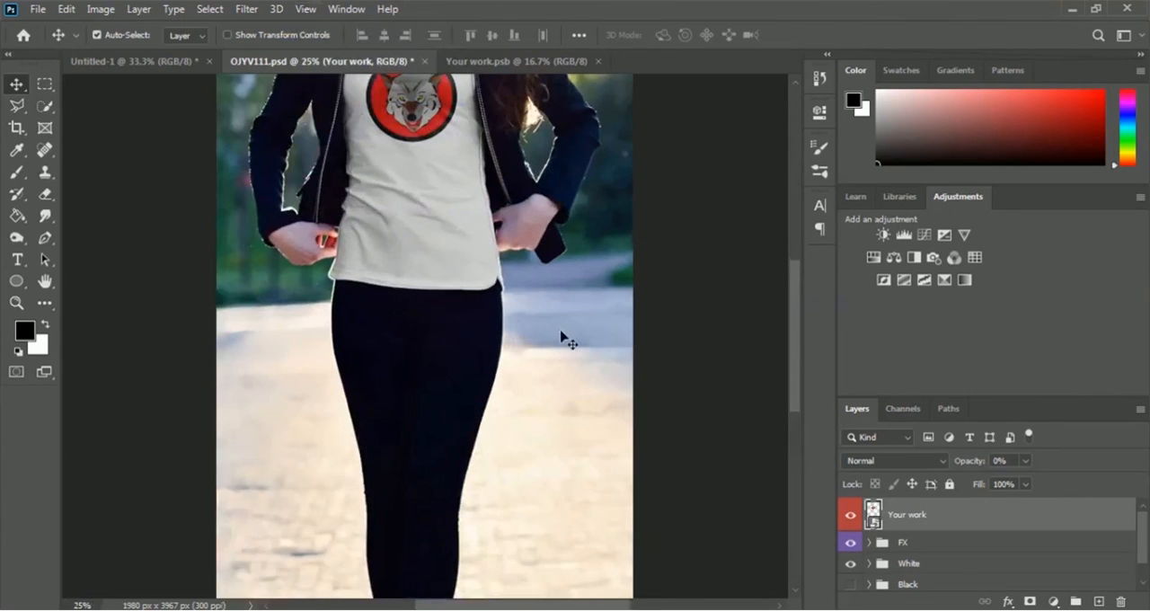
scroll(563, 338, up, 3)
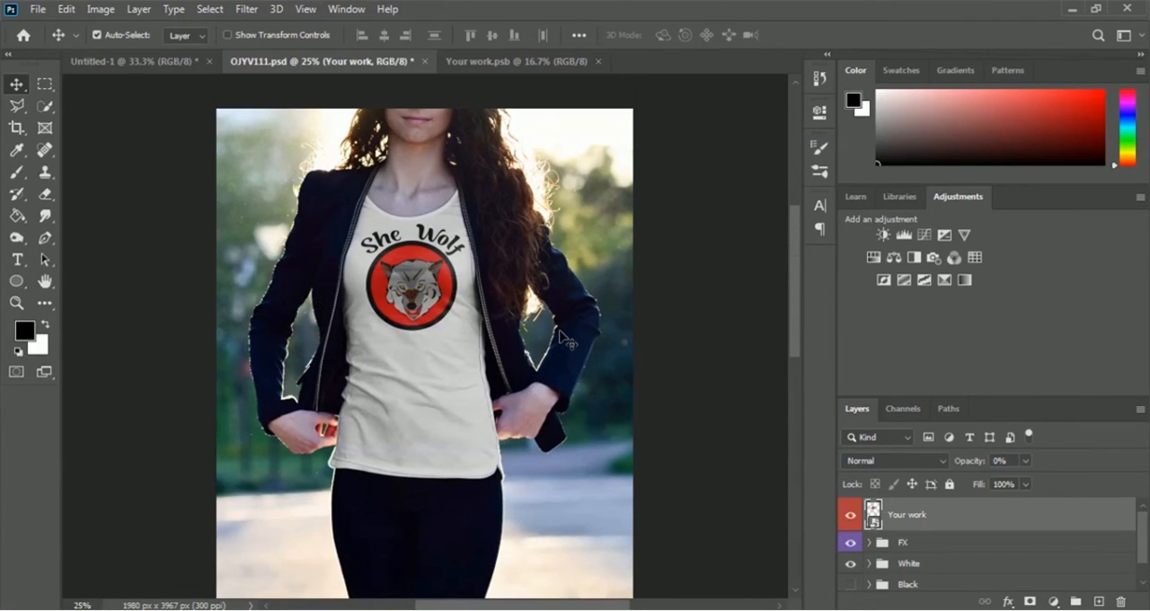